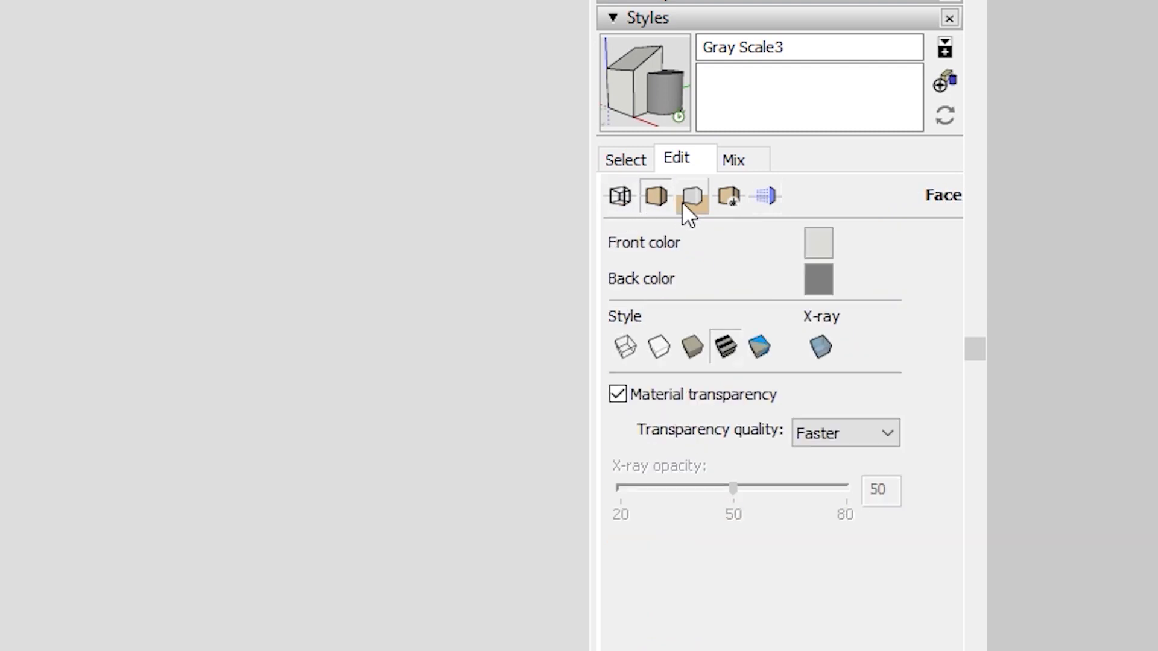
# Check the style's face, background and watermark settings, and start a model from the custom figure template.
pyautogui.click(689, 199)
pyautogui.click(735, 191)
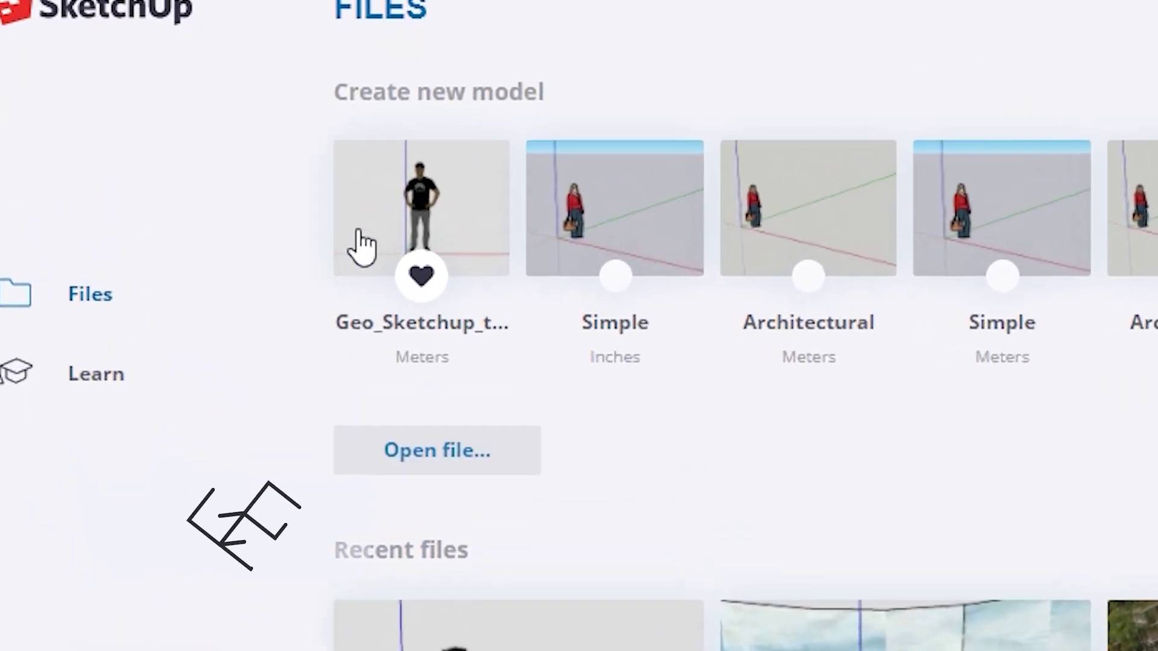
pyautogui.click(385, 246)
pyautogui.scroll(2, 594, 361)
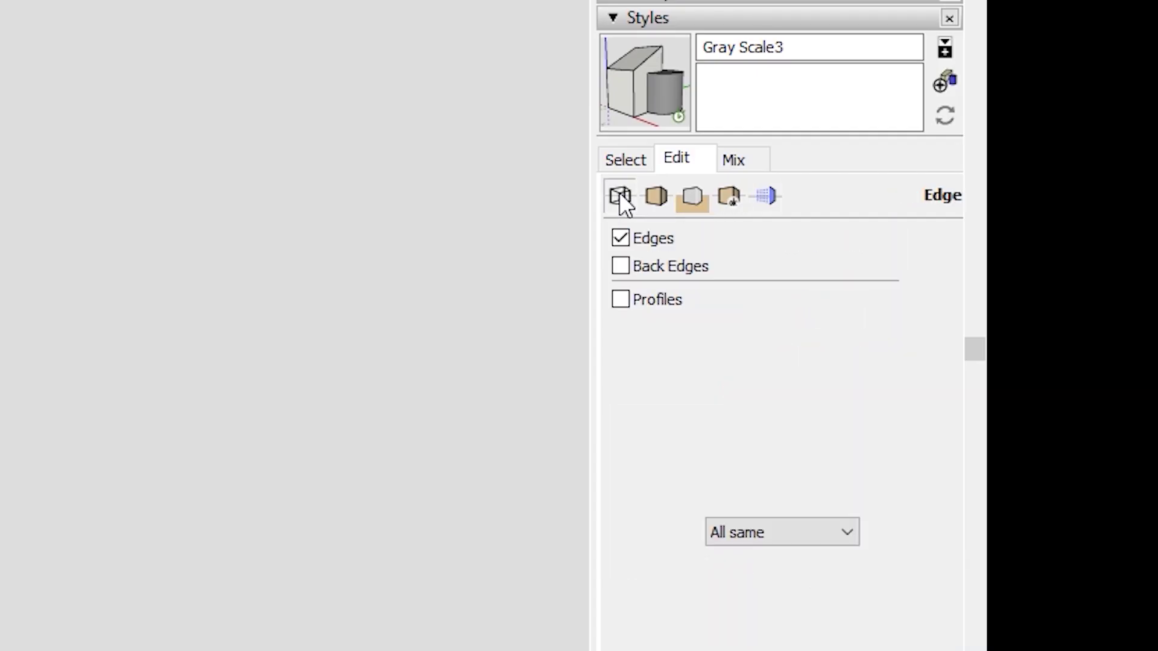
pyautogui.click(648, 193)
pyautogui.click(682, 202)
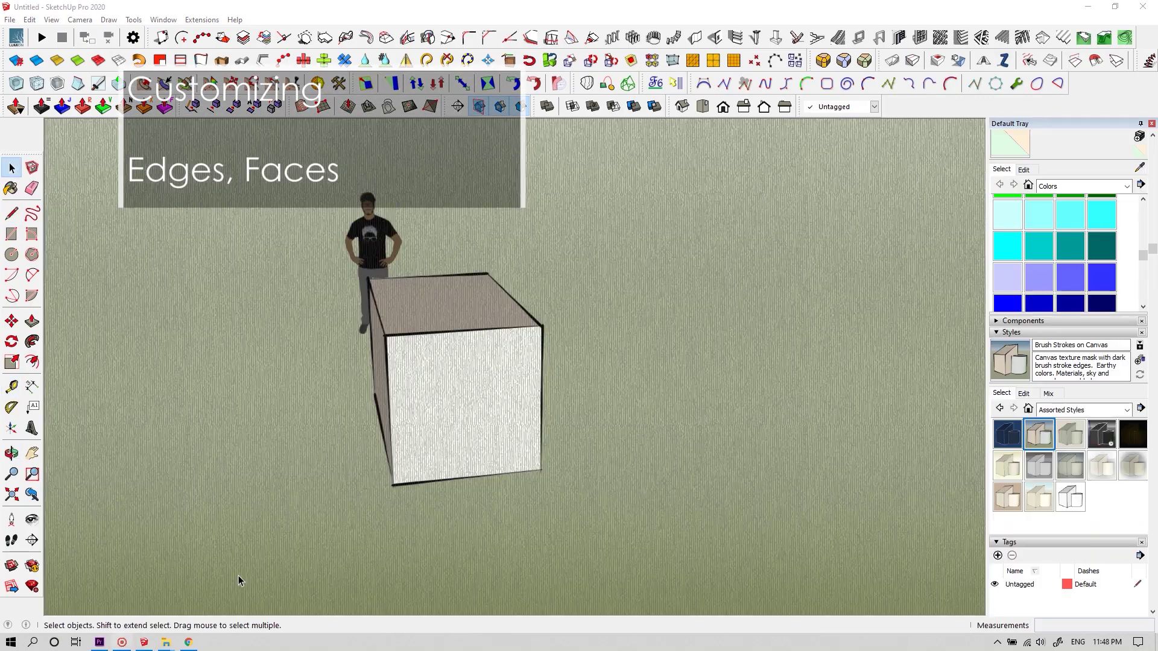
# Dismiss the update notice and open Gray Scale3's edit settings, moving from edges to faces.
pyautogui.moveTo(243, 546)
pyautogui.mouseDown(button='middle')
pyautogui.moveTo(452, 436)
pyautogui.moveTo(874, 476)
pyautogui.moveTo(570, 522)
pyautogui.moveTo(284, 517)
pyautogui.mouseUp(button='middle')
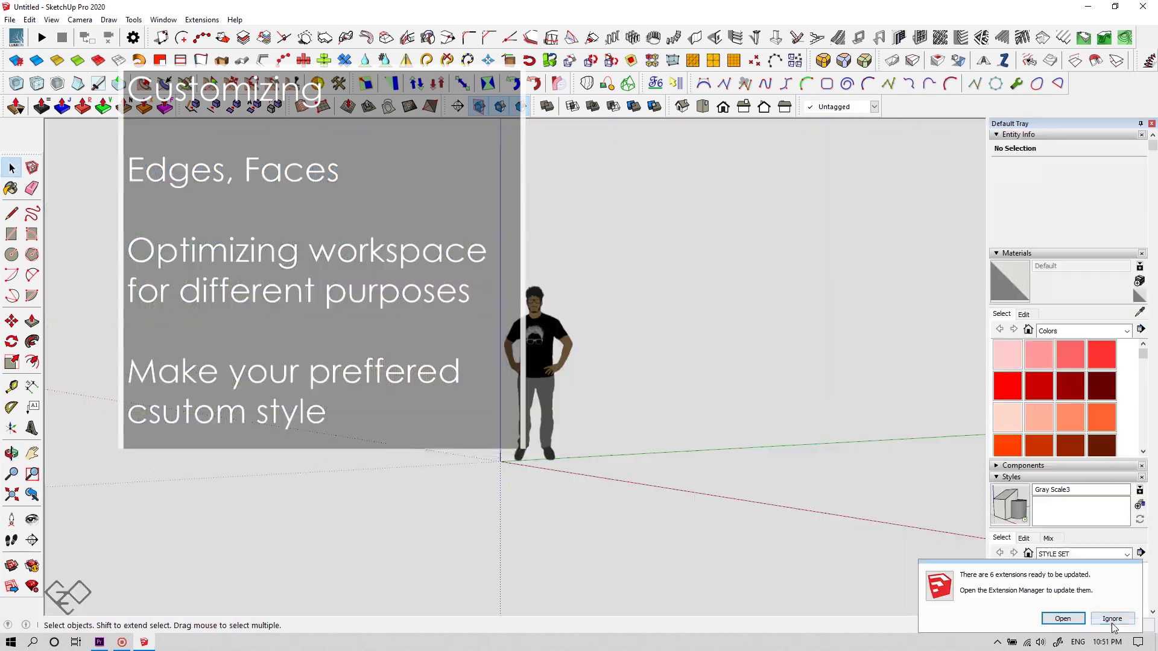
pyautogui.click(1112, 620)
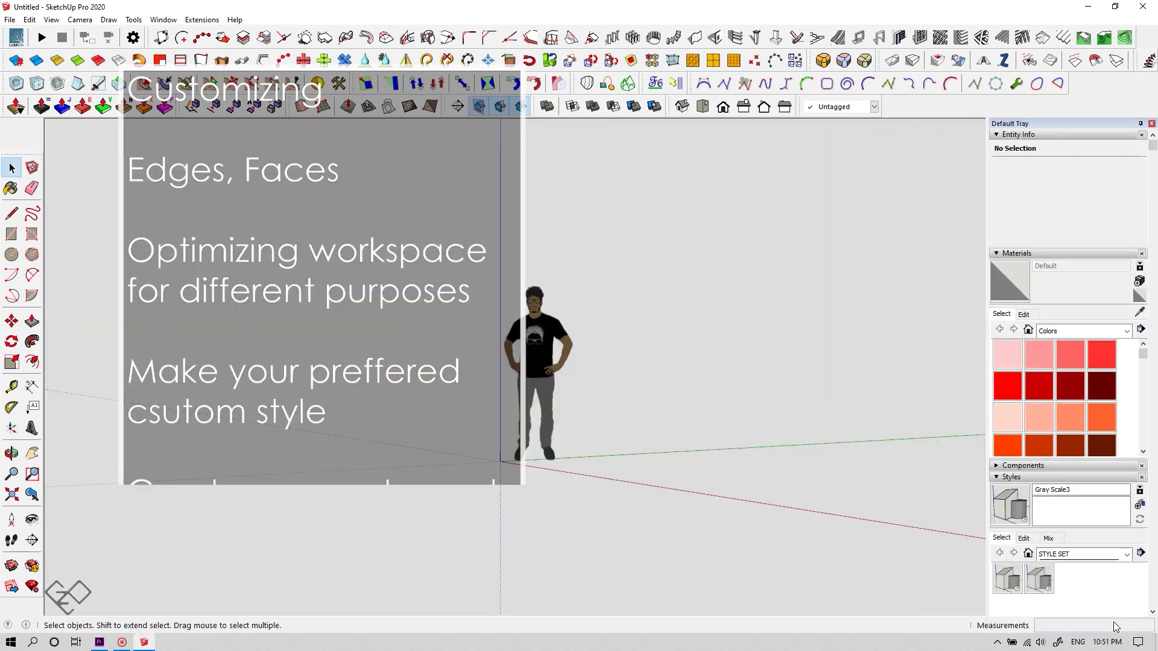
pyautogui.scroll(3, 600, 303)
pyautogui.scroll(2, 581, 357)
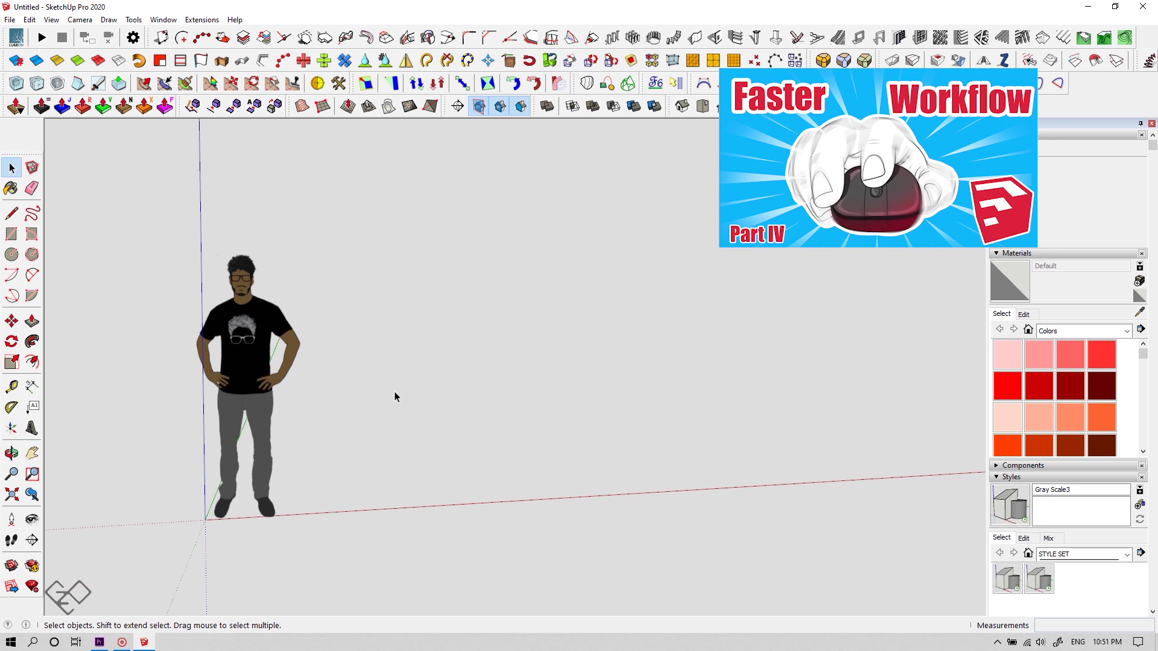
pyautogui.scroll(-3, 1099, 452)
pyautogui.scroll(-2, 1061, 559)
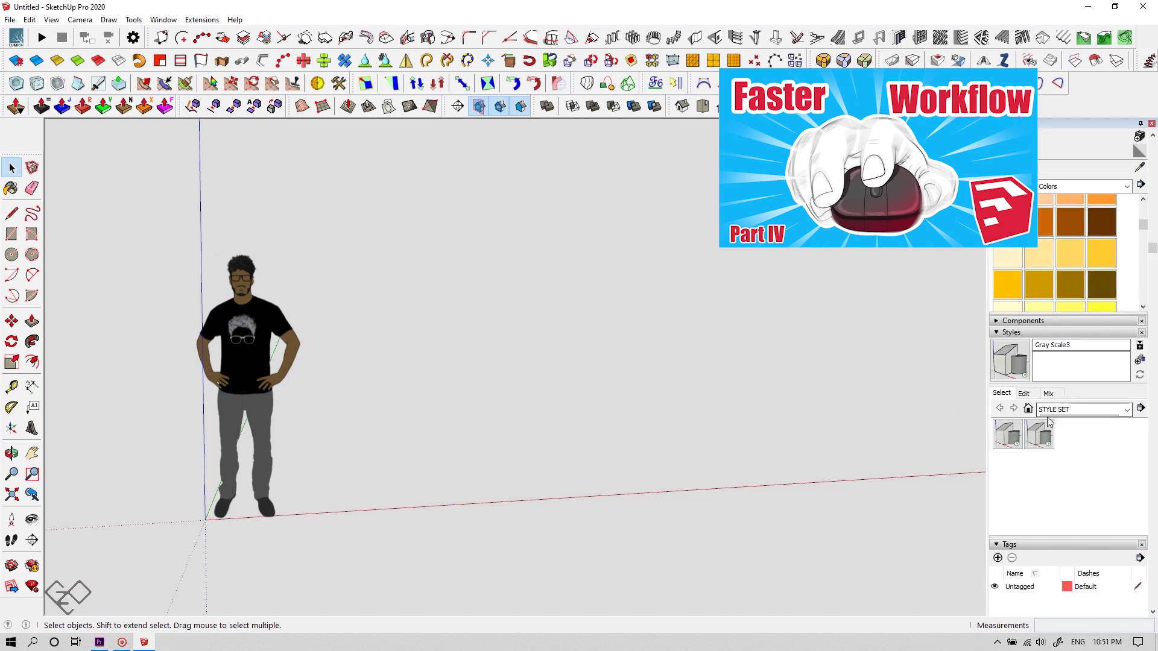
pyautogui.click(1022, 393)
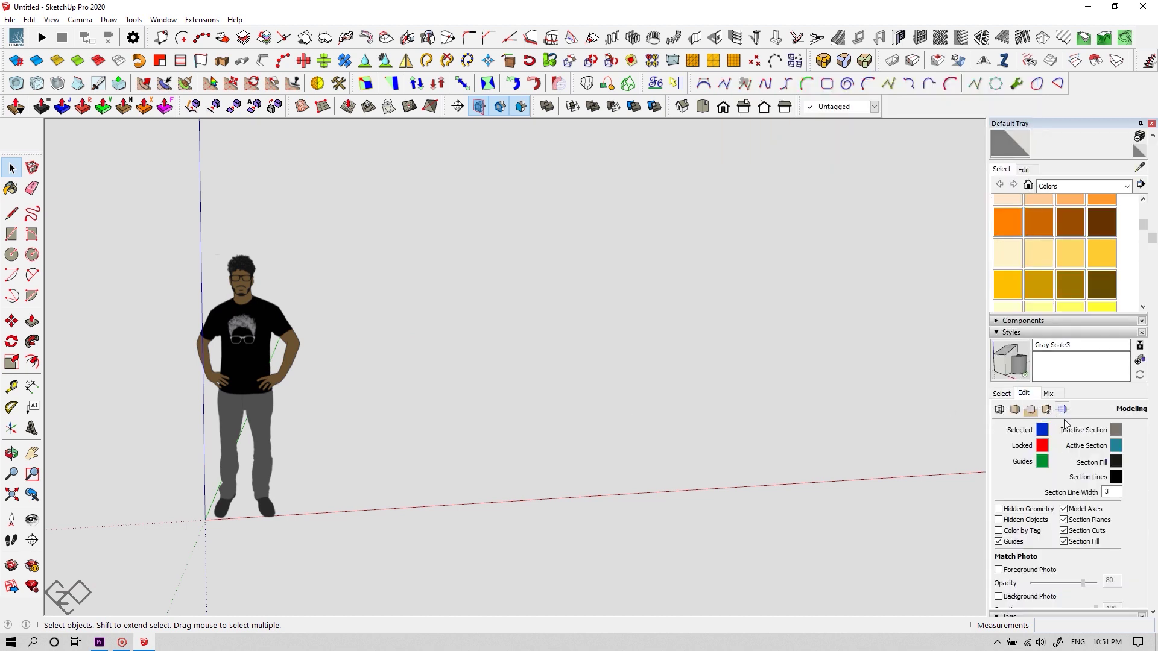
pyautogui.scroll(-2, 1087, 495)
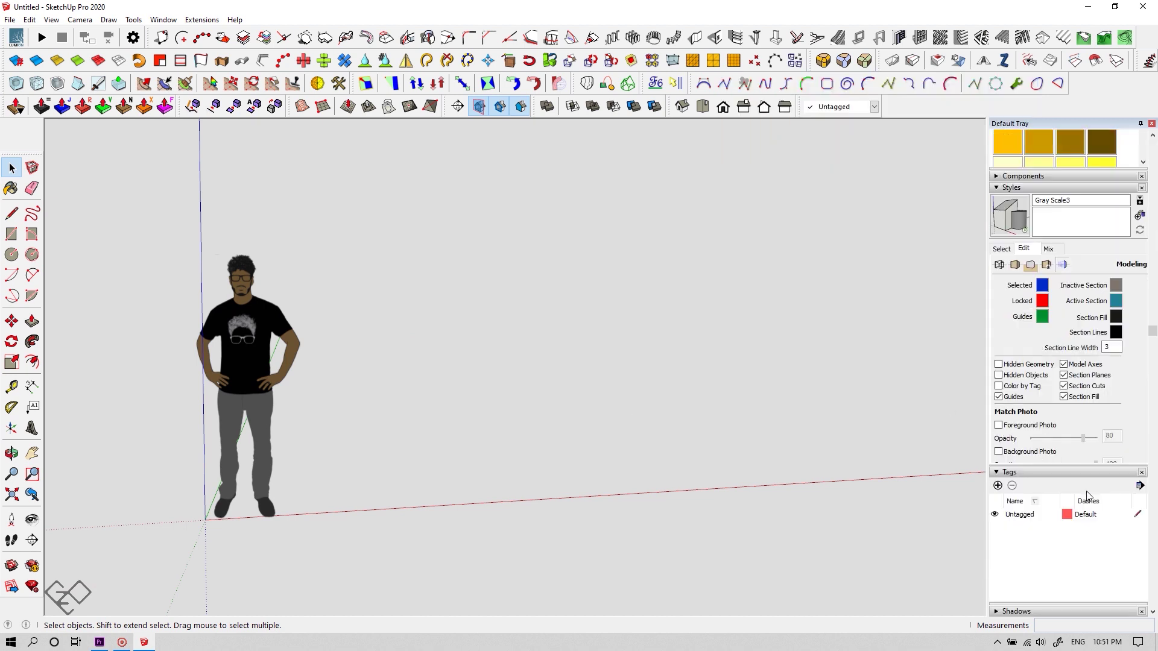
pyautogui.click(999, 265)
pyautogui.click(1014, 264)
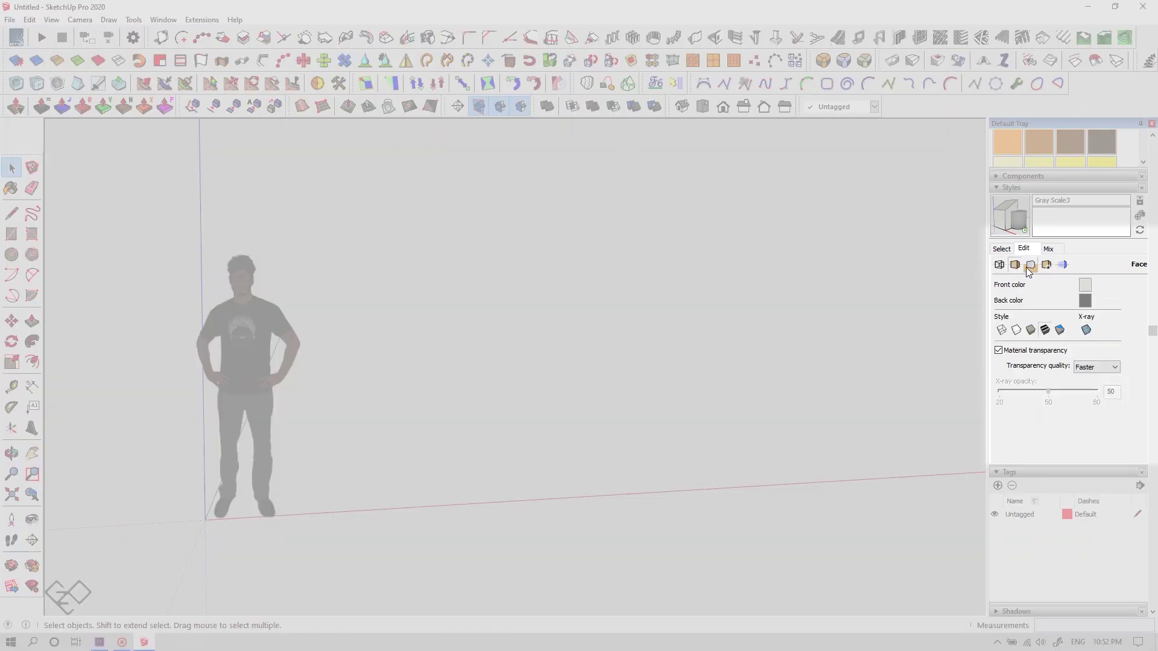
# After checking background settings, add Styles to the Default Tray and expand the panel.
pyautogui.click(1029, 265)
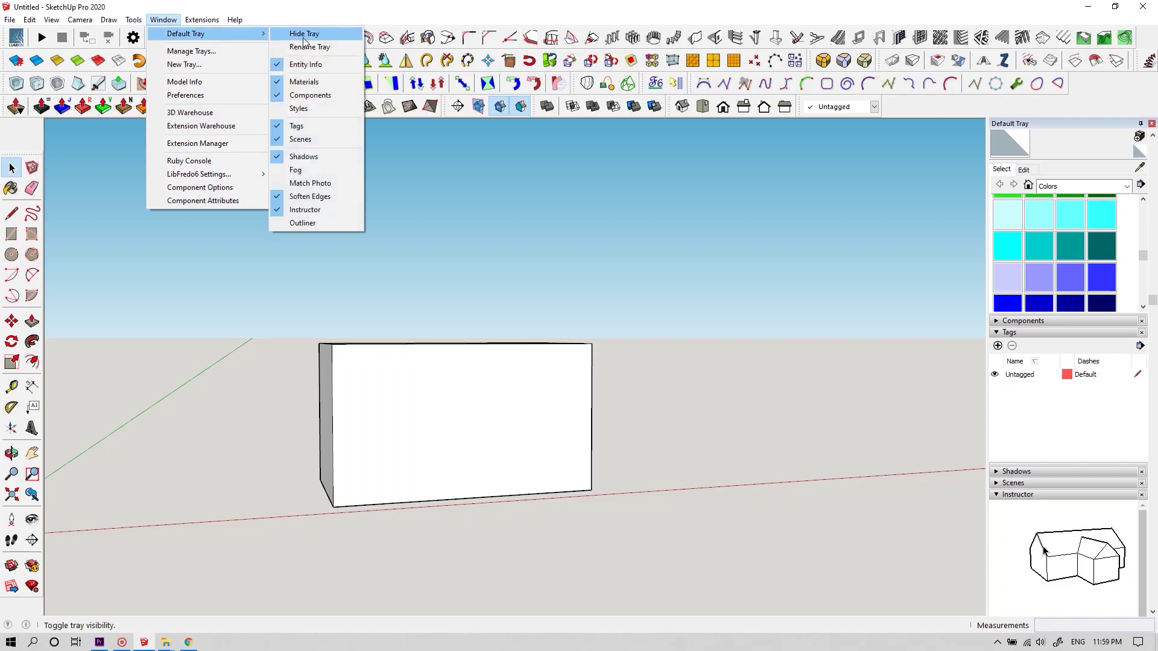
pyautogui.click(314, 108)
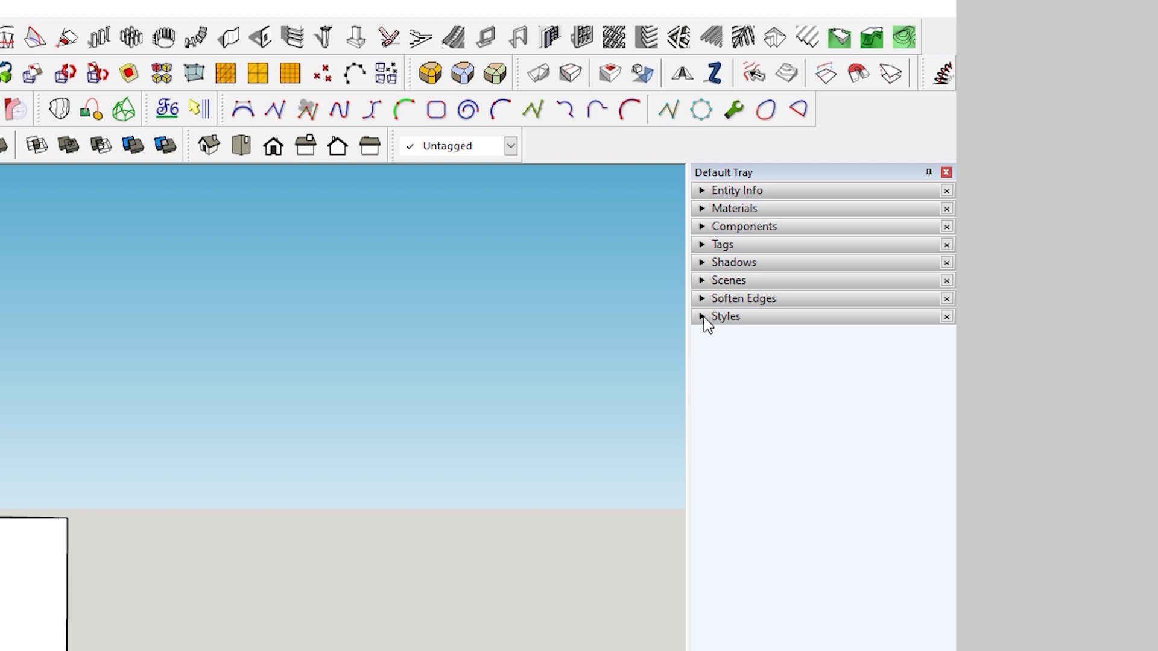
pyautogui.click(703, 317)
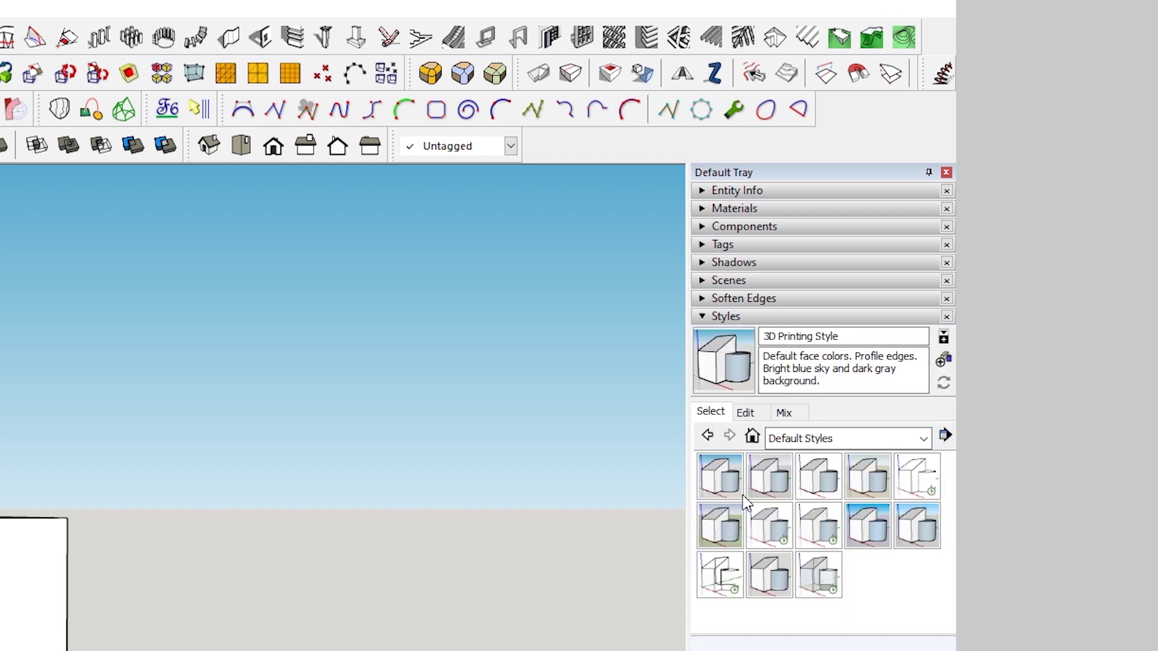
# Switch to Assorted Styles and try Chipboard with fine marker, then Generic CAD.
pyautogui.click(923, 438)
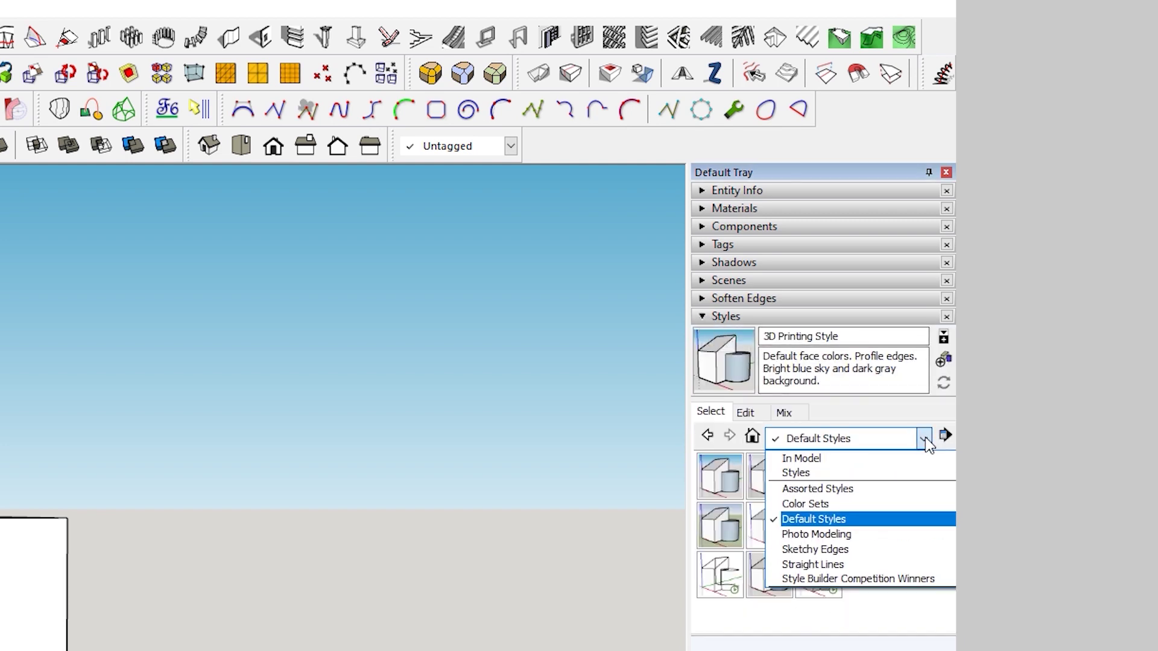
pyautogui.click(859, 489)
pyautogui.click(818, 479)
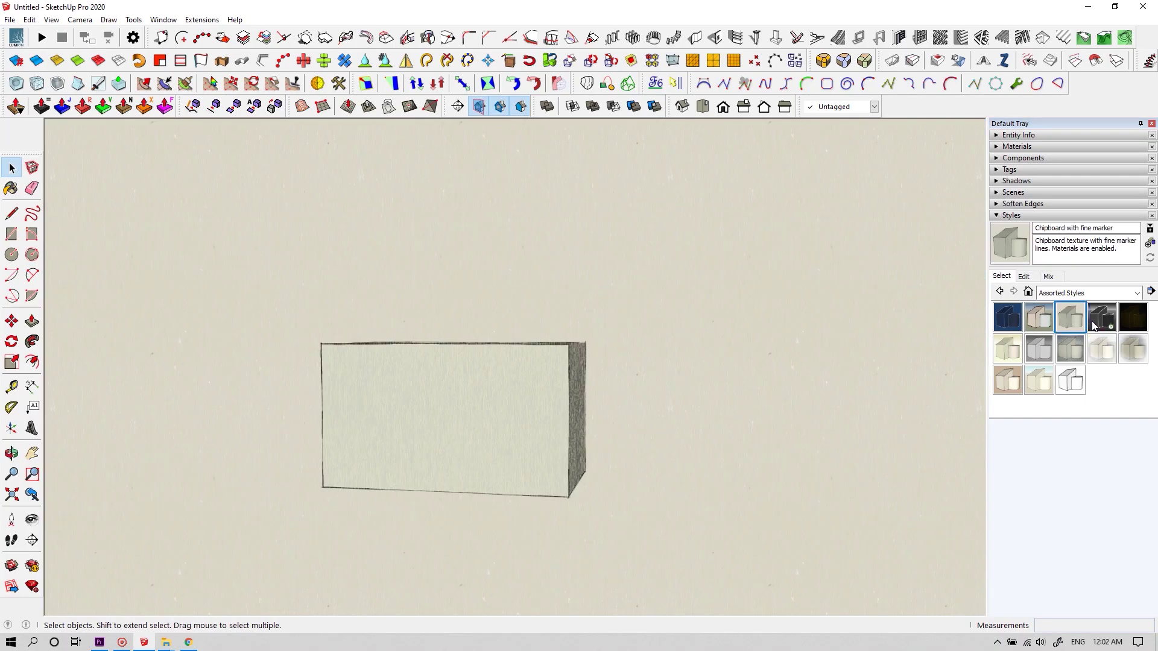
pyautogui.moveTo(558, 516); pyautogui.dragTo(512, 503, button='middle')
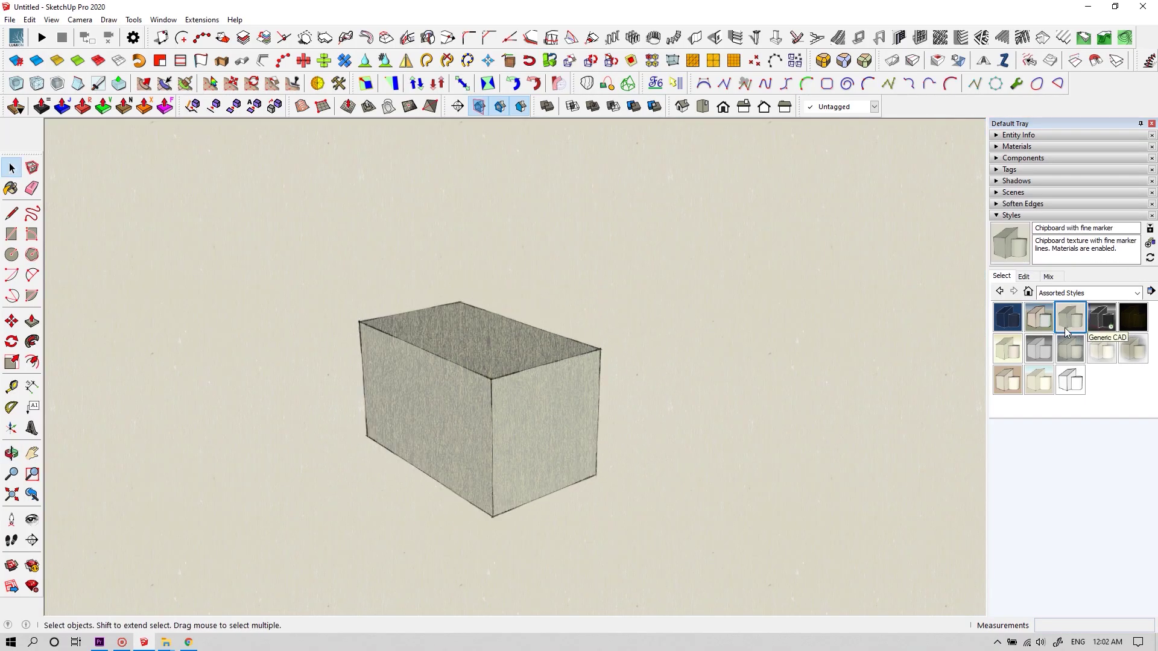
pyautogui.click(1100, 317)
pyautogui.moveTo(742, 398); pyautogui.dragTo(785, 409, button='middle')
# Try PSO Vignette and Scribble on Masonite, ending on Pencil on Tracing Paper.
pyautogui.click(1132, 348)
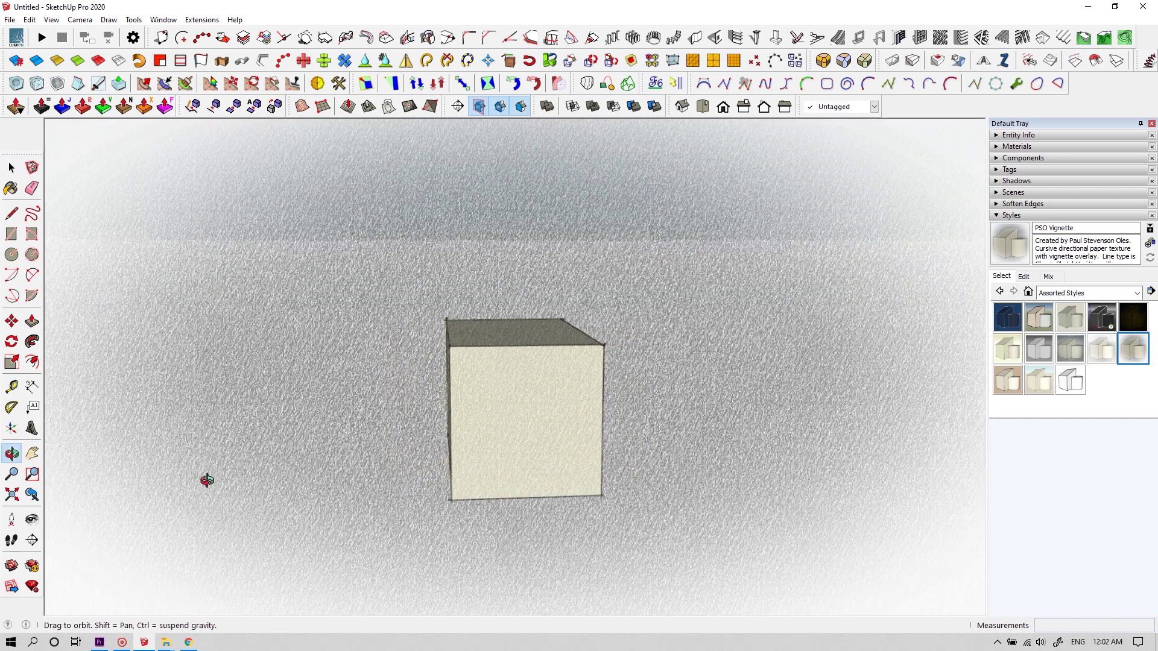
pyautogui.click(1008, 380)
pyautogui.moveTo(426, 468); pyautogui.dragTo(323, 408, button='middle')
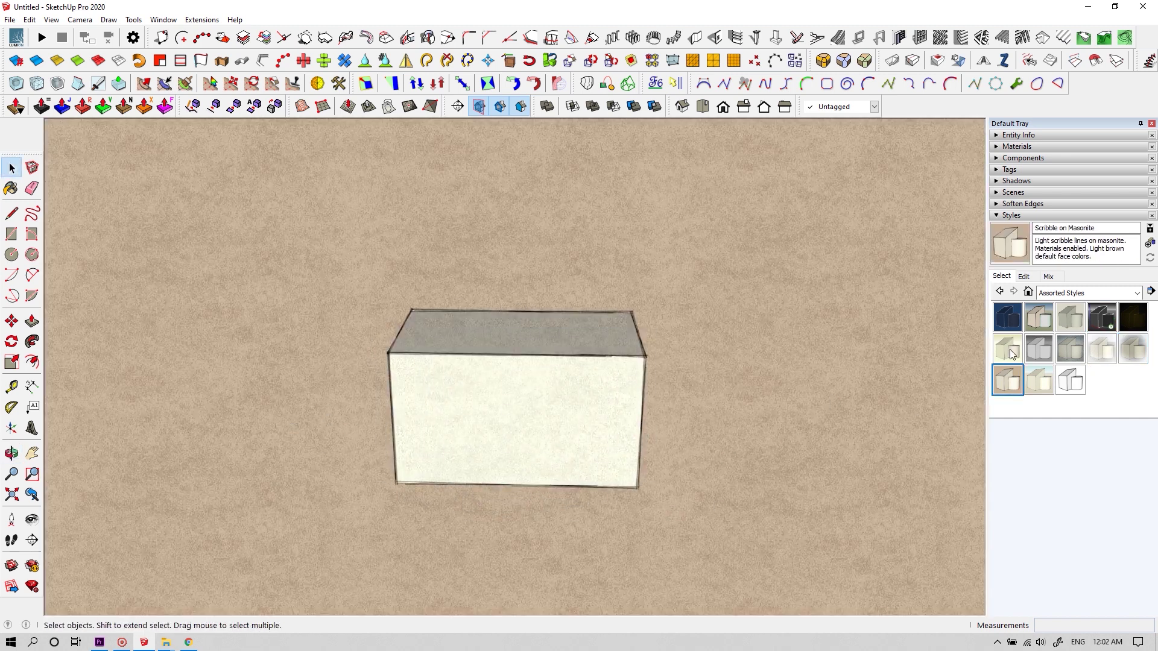
pyautogui.click(1039, 380)
pyautogui.moveTo(548, 404); pyautogui.dragTo(212, 472, button='middle')
pyautogui.click(1008, 348)
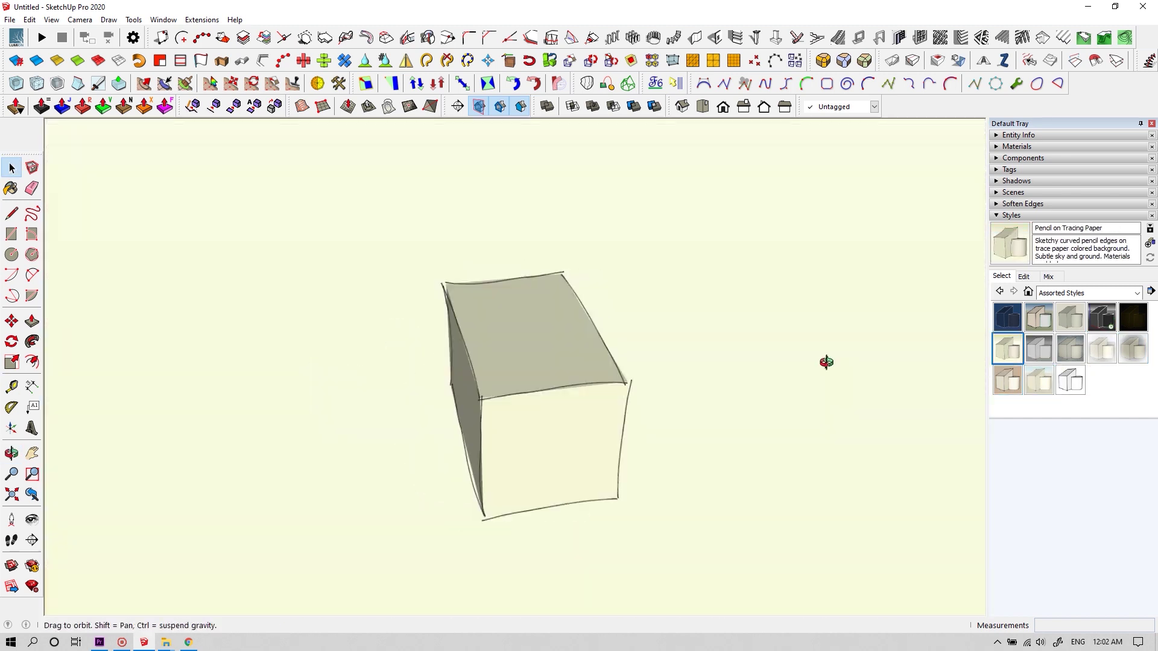
pyautogui.moveTo(828, 362)
pyautogui.mouseDown(button='middle')
pyautogui.moveTo(708, 419)
pyautogui.moveTo(421, 406)
pyautogui.moveTo(627, 502)
pyautogui.mouseUp(button='middle')
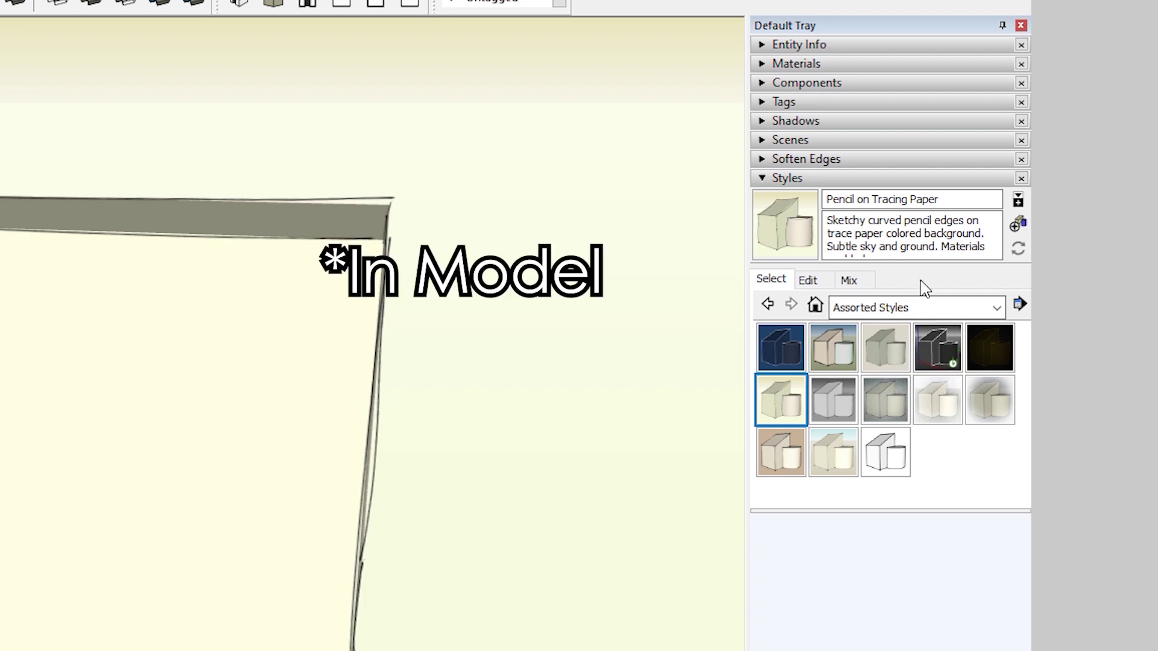
# Show the In Model styles and reapply 3D Printing Style.
pyautogui.click(904, 308)
pyautogui.click(893, 329)
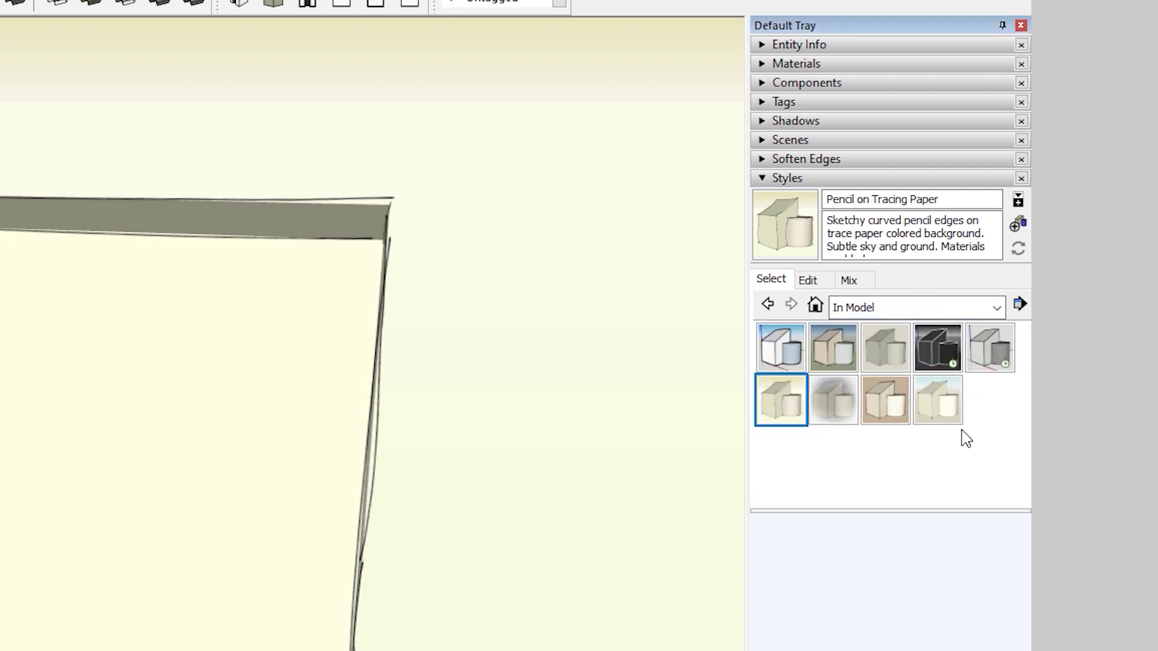
pyautogui.click(784, 361)
# Purge unused styles from the model and open the style's edit settings.
pyautogui.click(1019, 304)
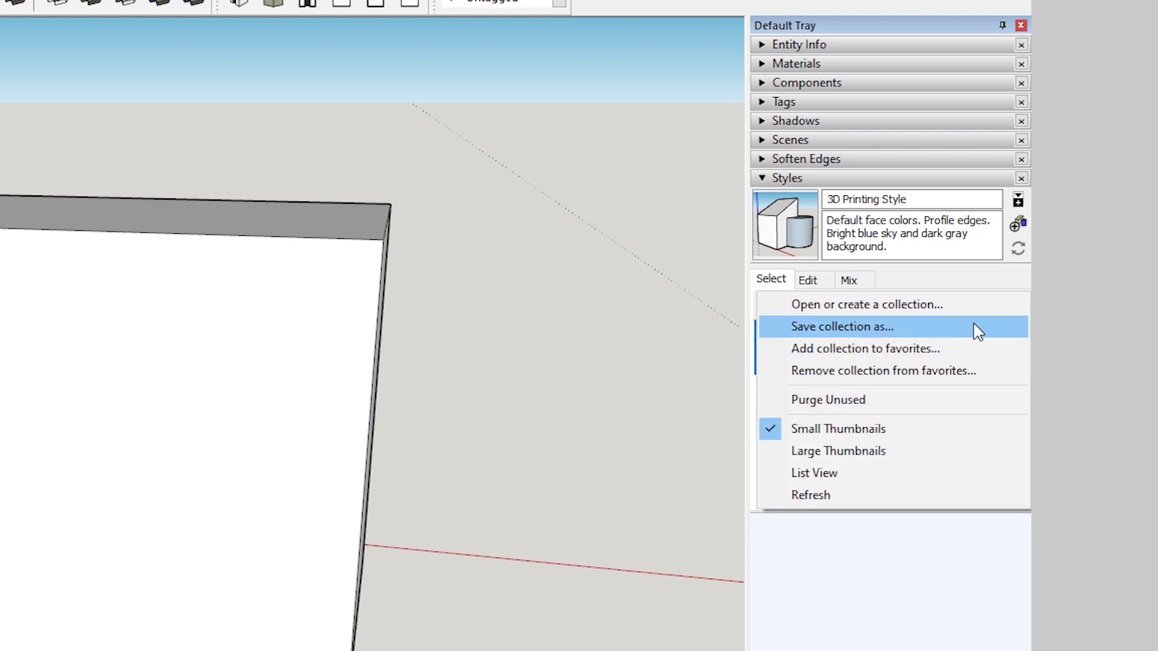
pyautogui.click(814, 401)
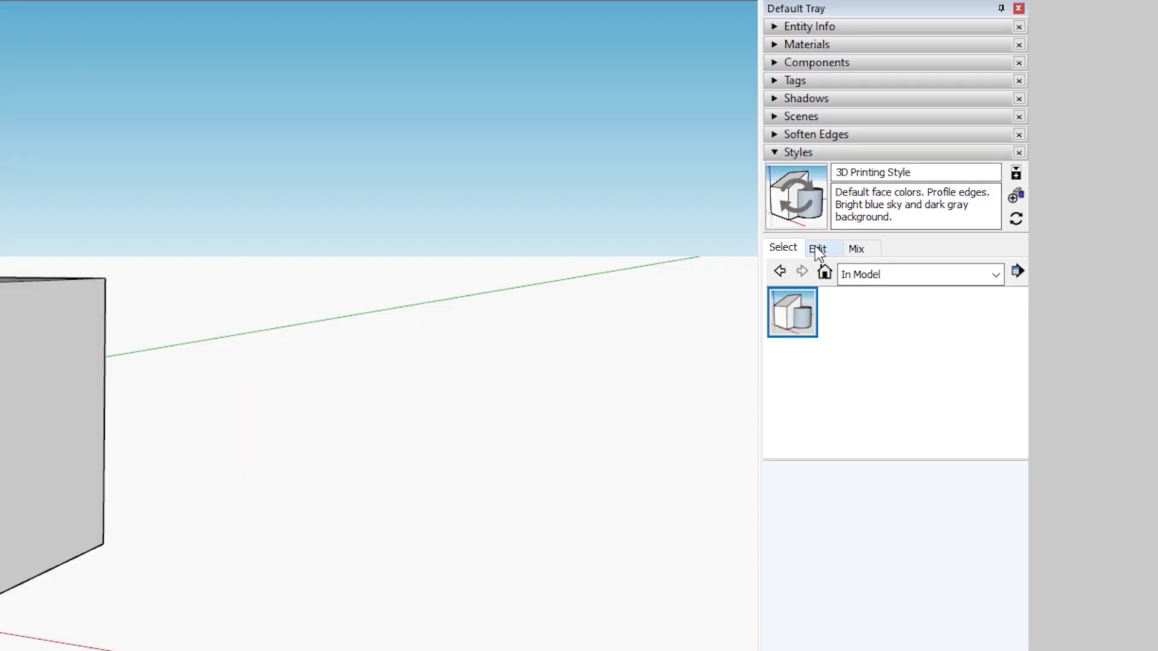
pyautogui.click(815, 245)
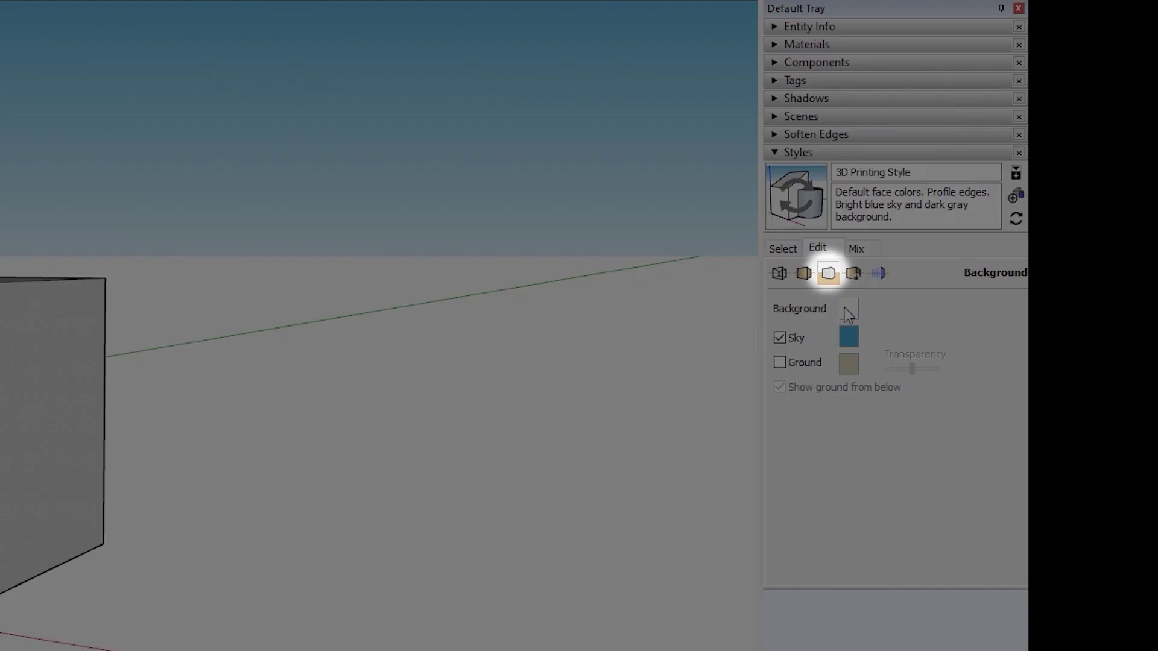
# Set the background colour to a light grey (lightness 91).
pyautogui.click(848, 313)
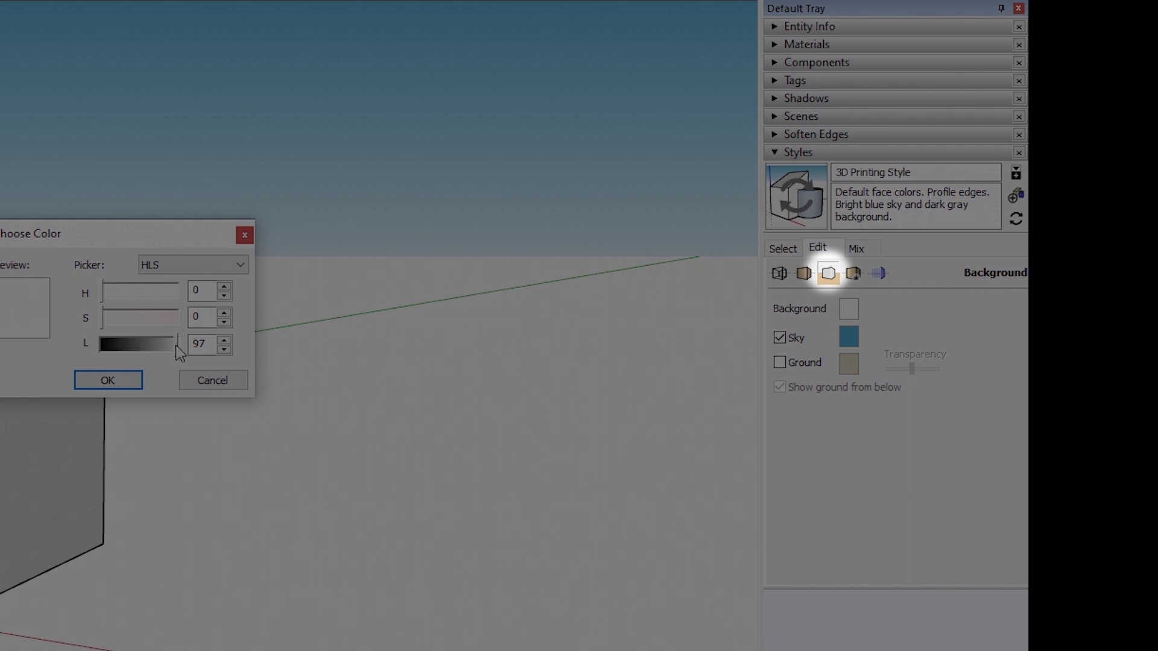
pyautogui.moveTo(176, 345); pyautogui.dragTo(180, 346)
pyautogui.moveTo(305, 420); pyautogui.dragTo(309, 421)
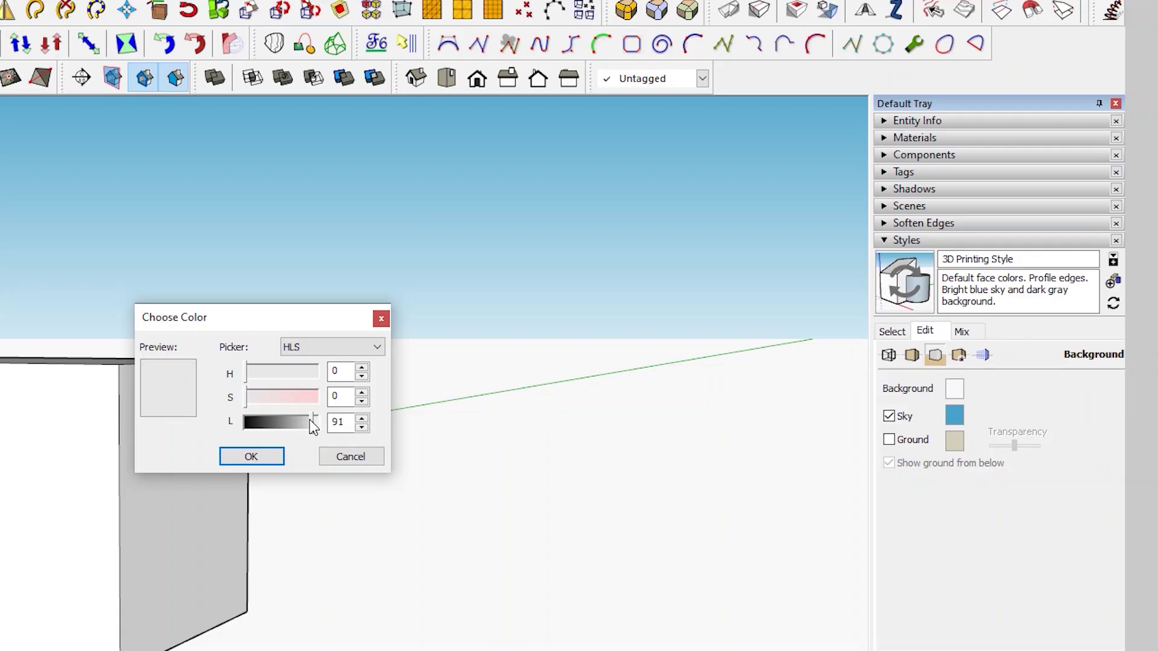
pyautogui.click(272, 462)
# Grey the sky and turn on an opaque ground that hides the box's lower part.
pyautogui.click(264, 455)
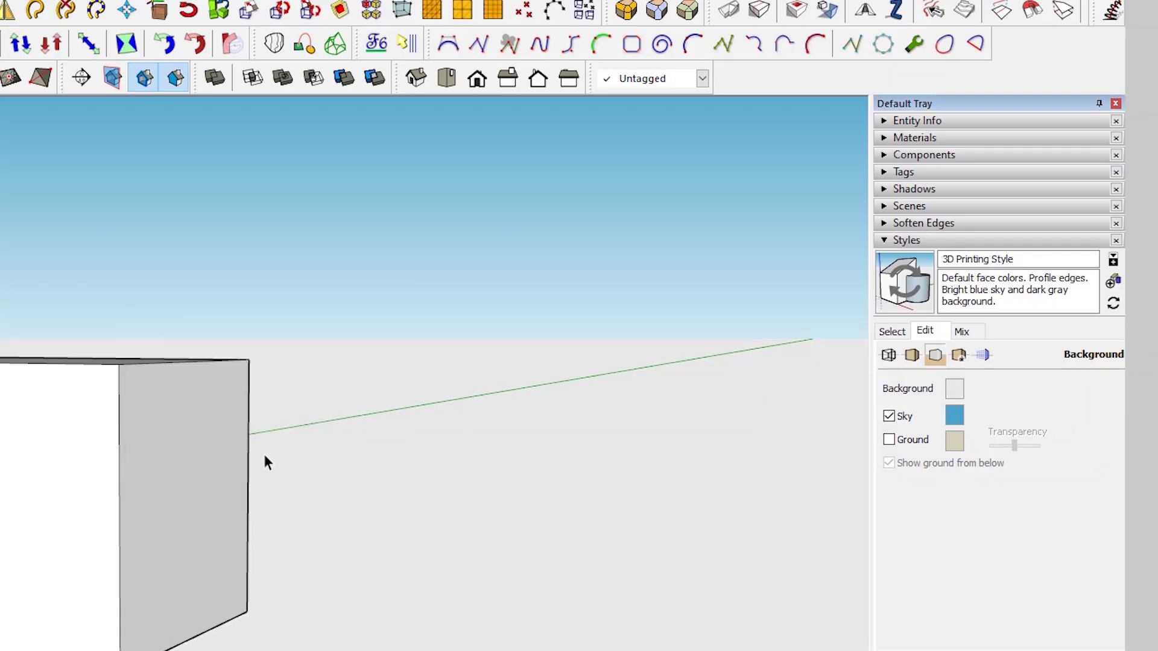
pyautogui.click(902, 441)
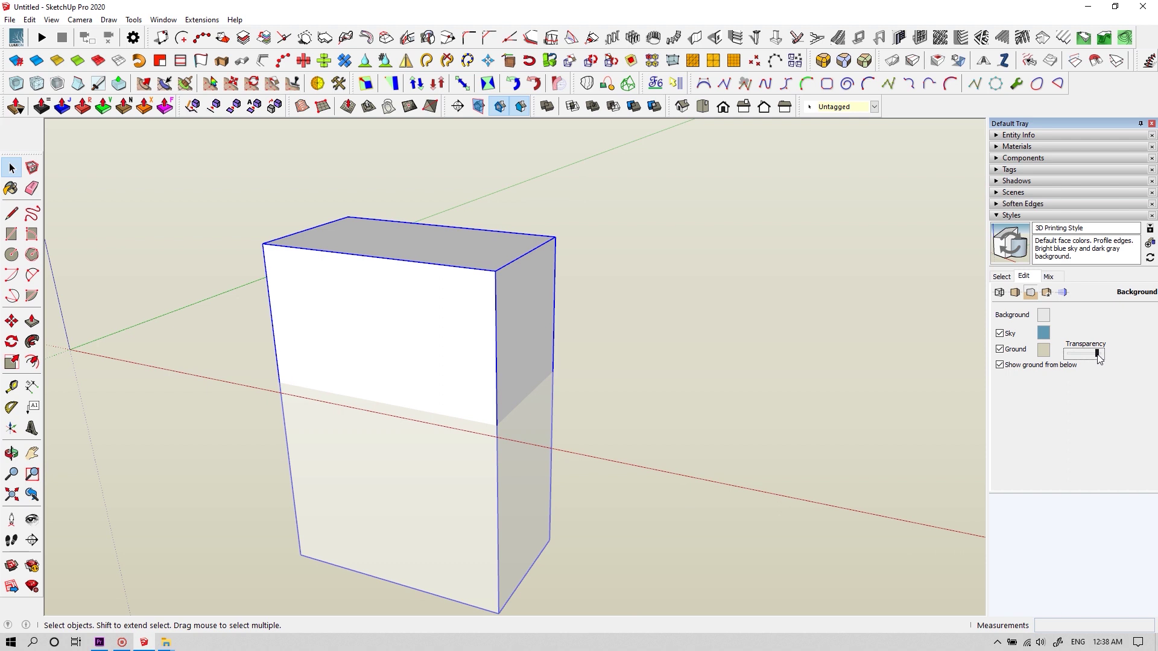
pyautogui.moveTo(1098, 357); pyautogui.dragTo(1098, 359)
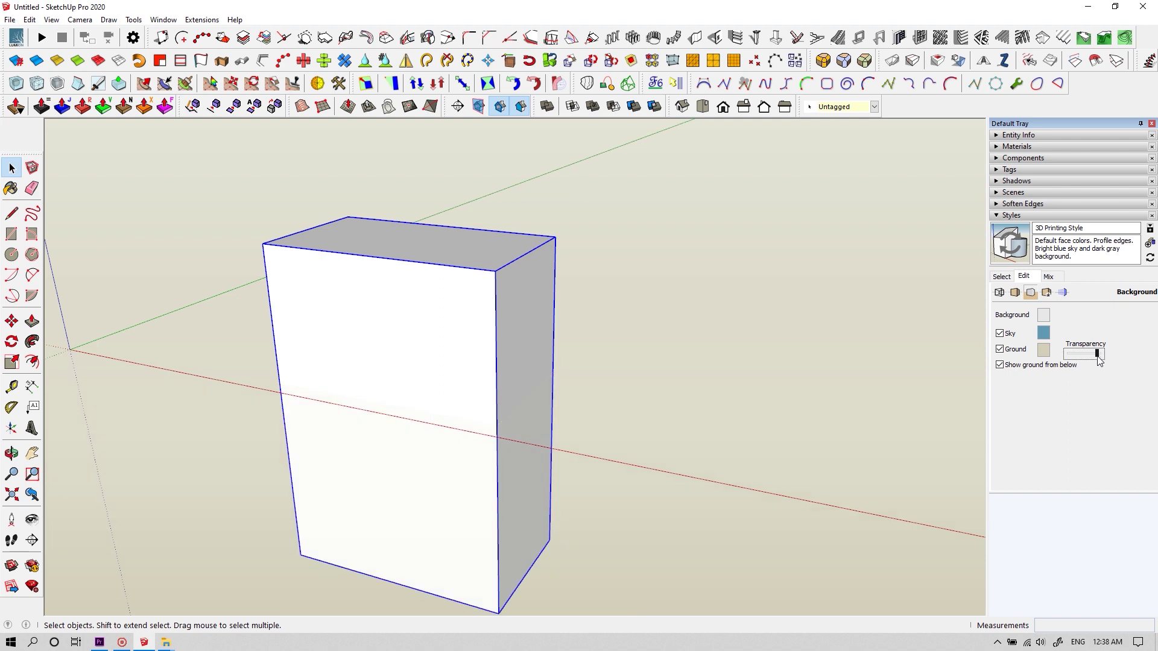
pyautogui.click(1081, 355)
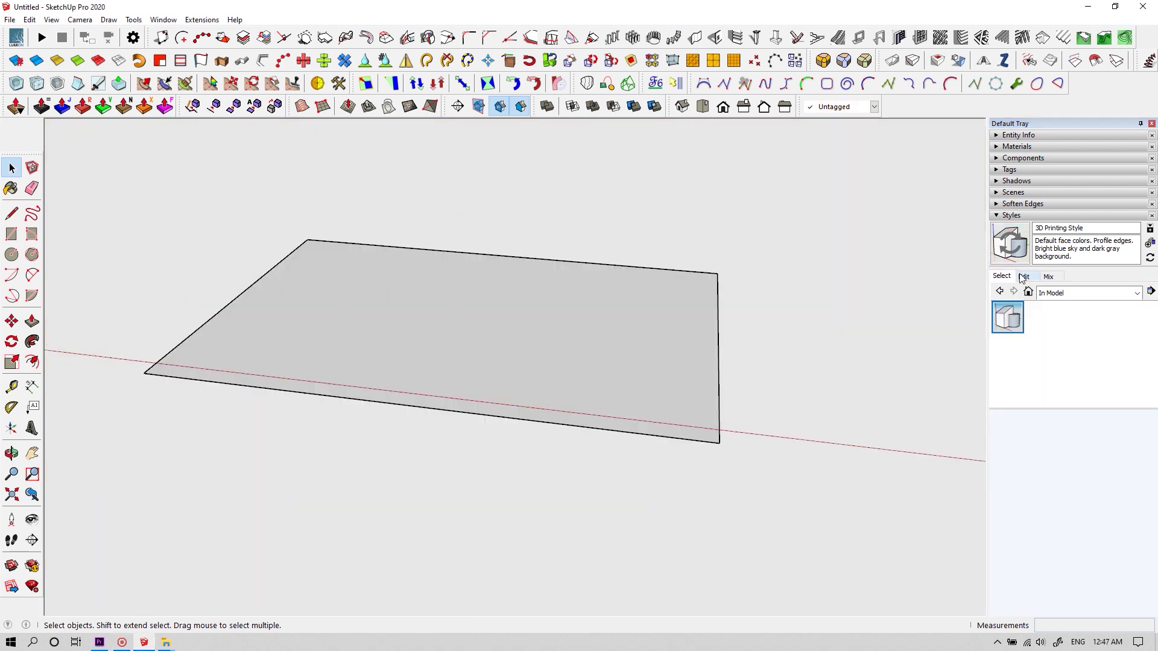
# Set front faces to red and back faces to blue.
pyautogui.click(1022, 278)
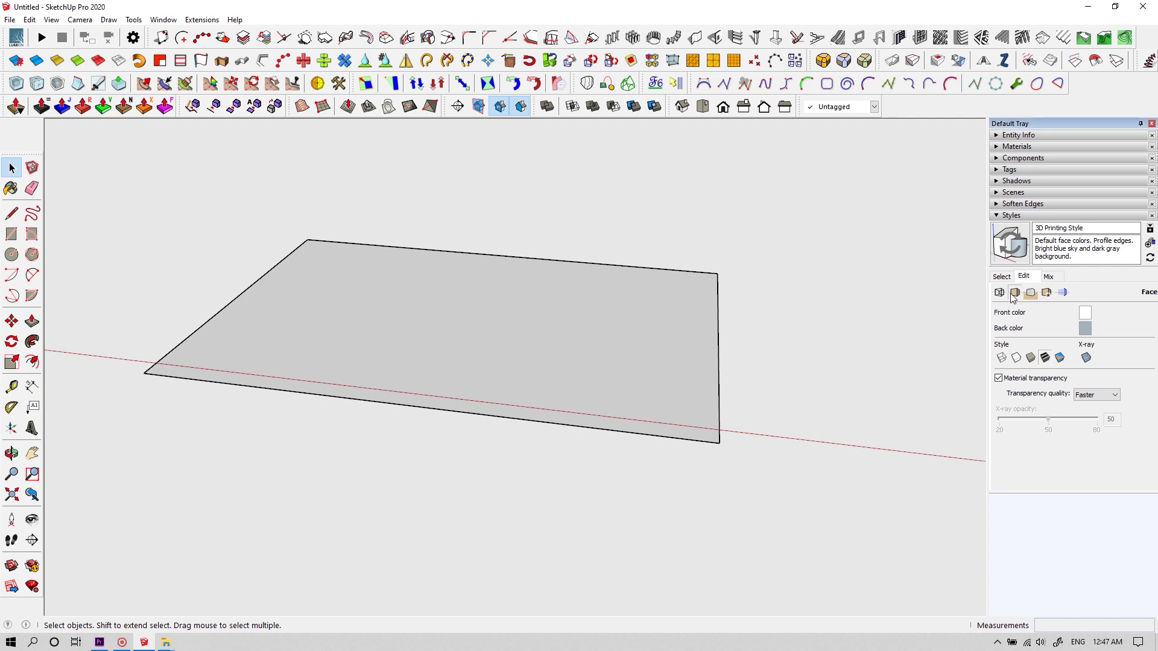
pyautogui.click(670, 372)
pyautogui.click(1085, 312)
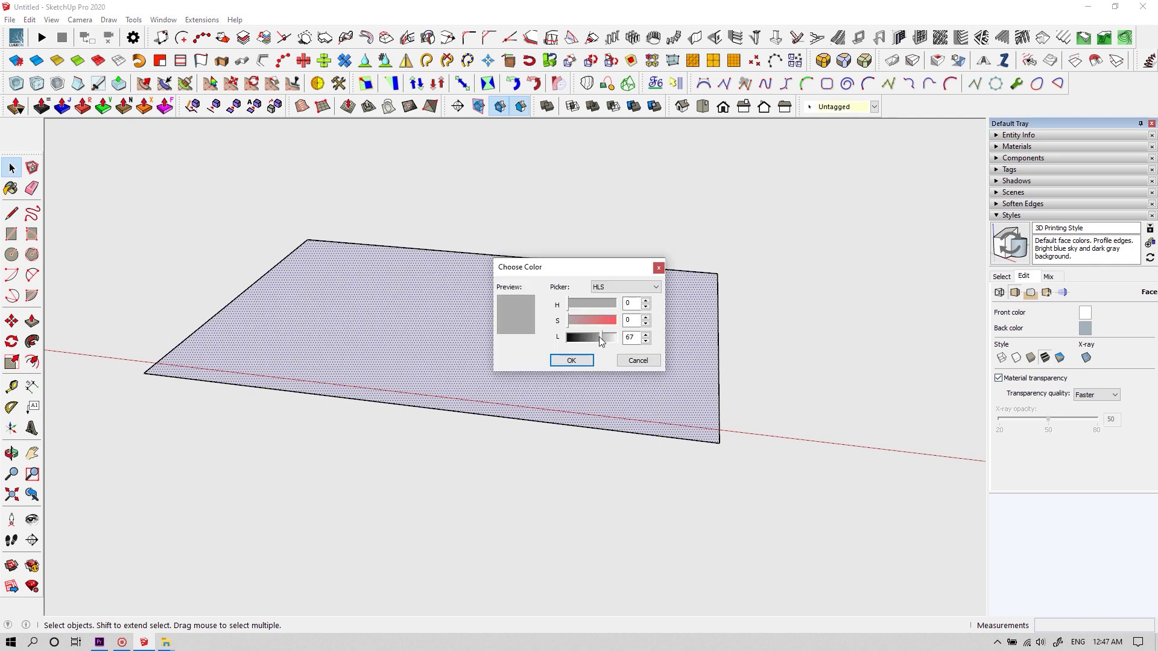
pyautogui.click(586, 352)
pyautogui.click(1085, 327)
pyautogui.click(586, 353)
pyautogui.moveTo(731, 302); pyautogui.dragTo(747, 175, button='middle')
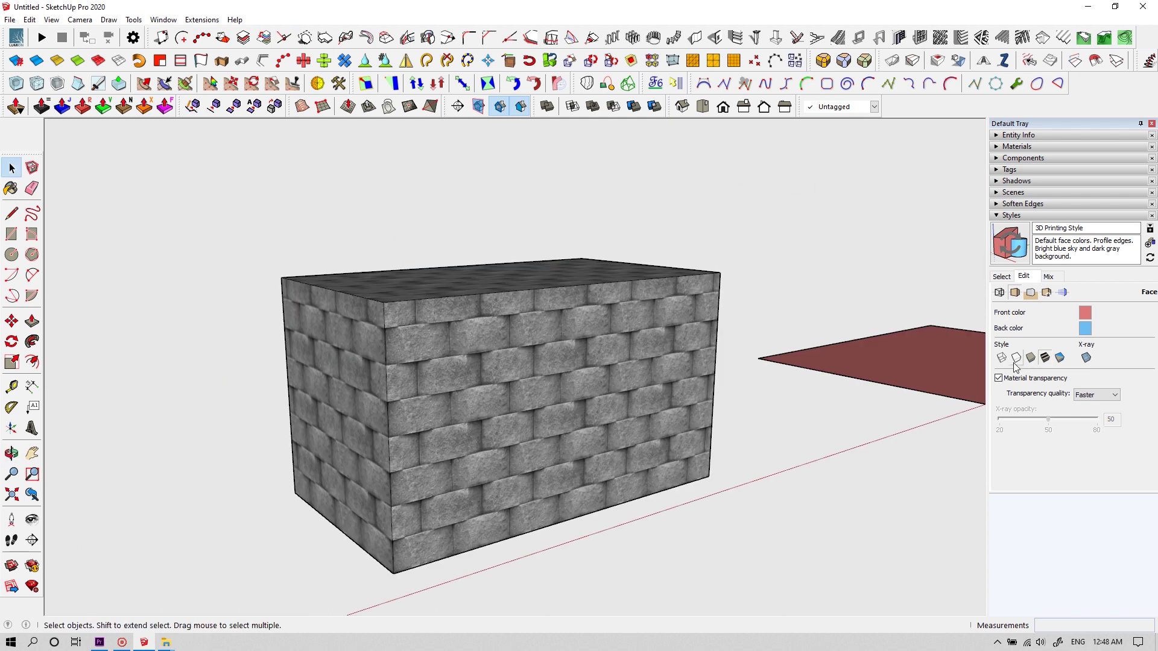
# Cycle through wireframe, hidden line, shaded, textured and monochrome face styles, ending on X-ray.
pyautogui.click(1001, 359)
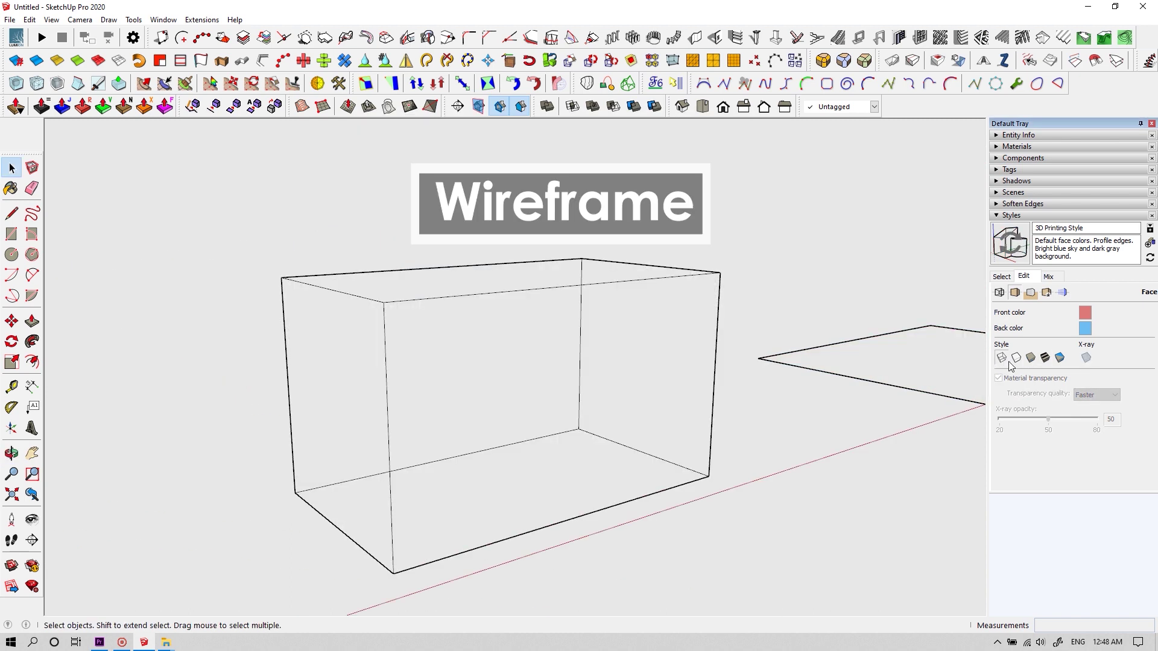
pyautogui.click(1015, 359)
pyautogui.click(1030, 359)
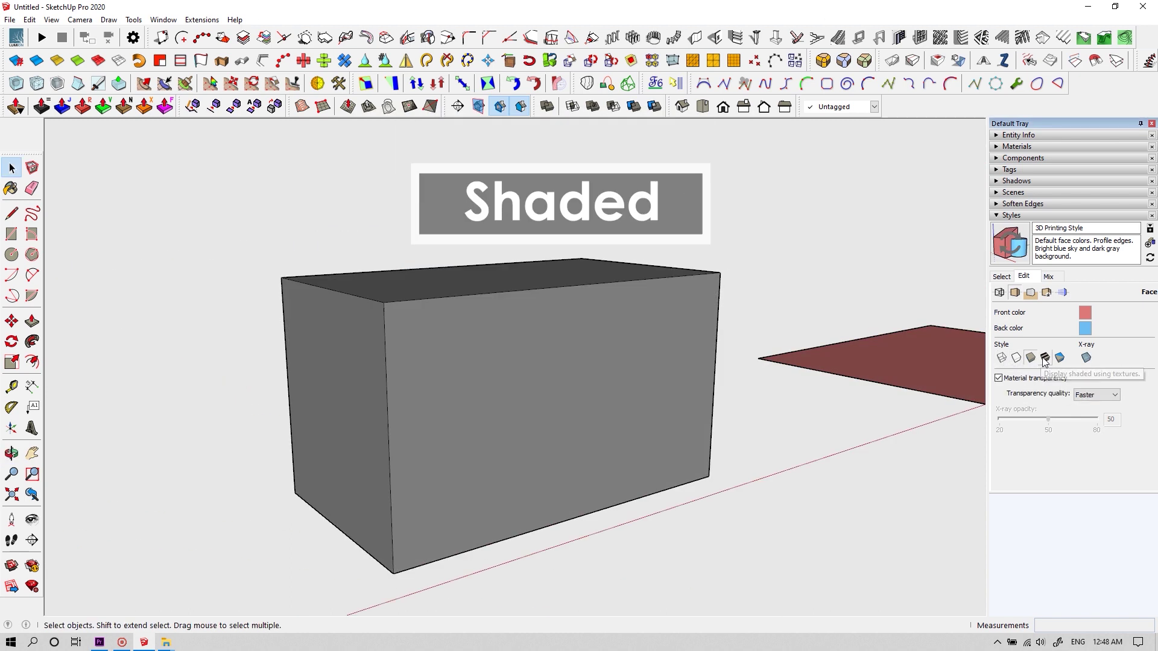
pyautogui.click(1045, 359)
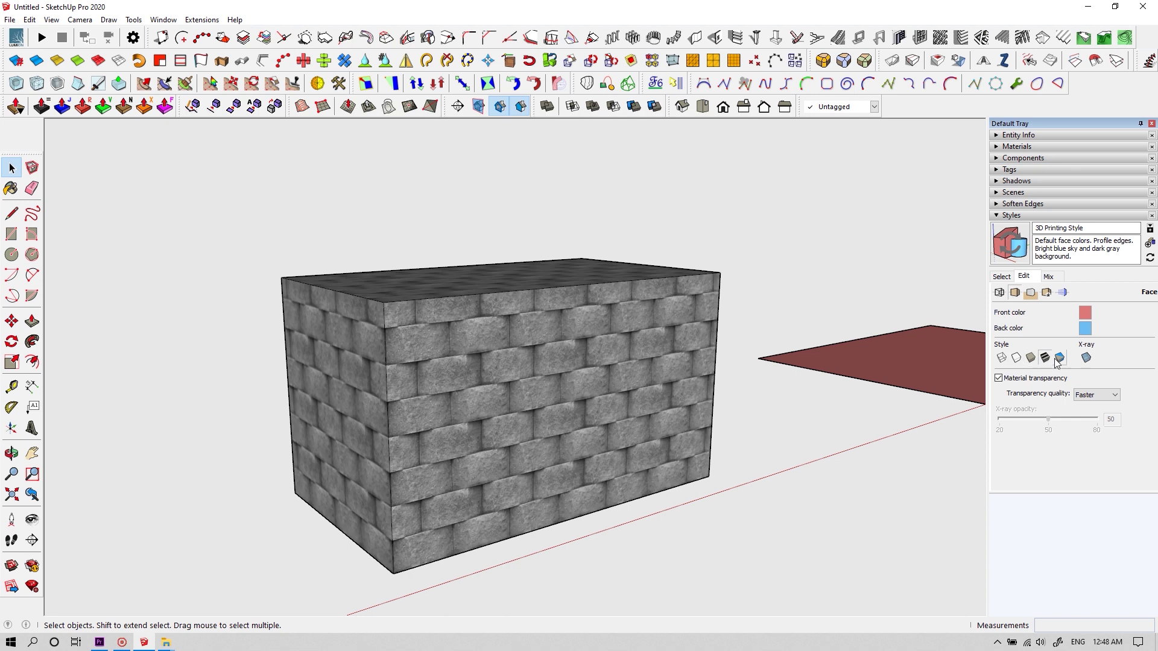
pyautogui.click(1059, 359)
pyautogui.click(1085, 357)
pyautogui.moveTo(756, 367)
pyautogui.mouseDown(button='middle')
pyautogui.moveTo(556, 414)
pyautogui.moveTo(720, 413)
pyautogui.mouseUp(button='middle')
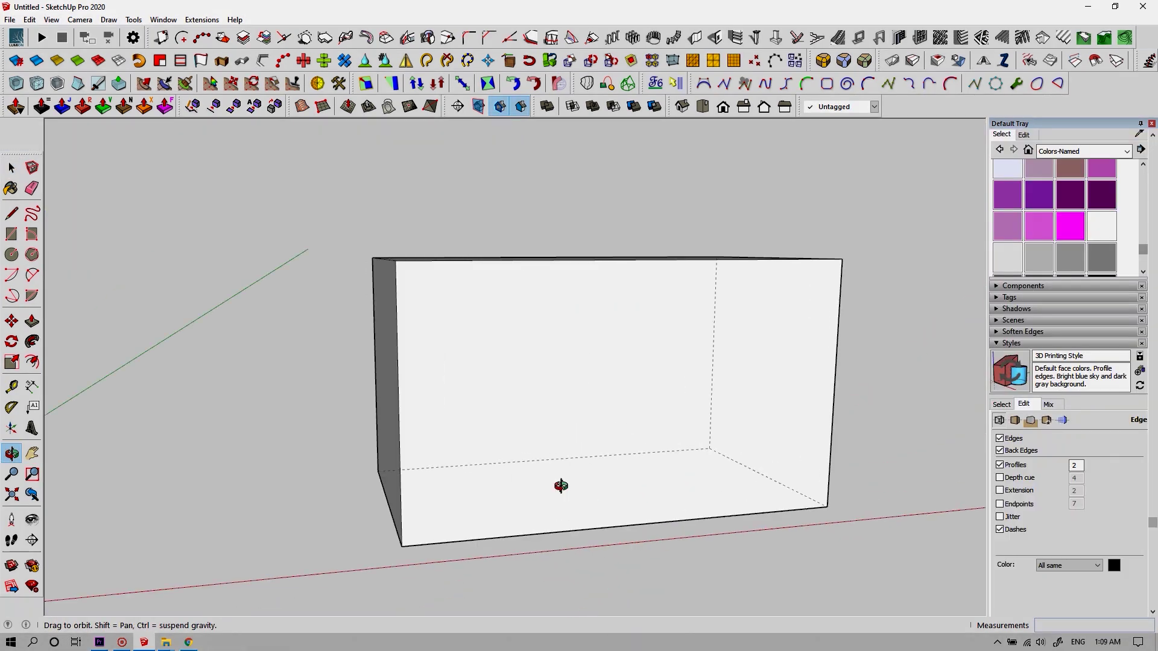
pyautogui.moveTo(561, 485); pyautogui.dragTo(675, 483)
pyautogui.press('space')
pyautogui.moveTo(663, 483); pyautogui.dragTo(498, 465, button='middle')
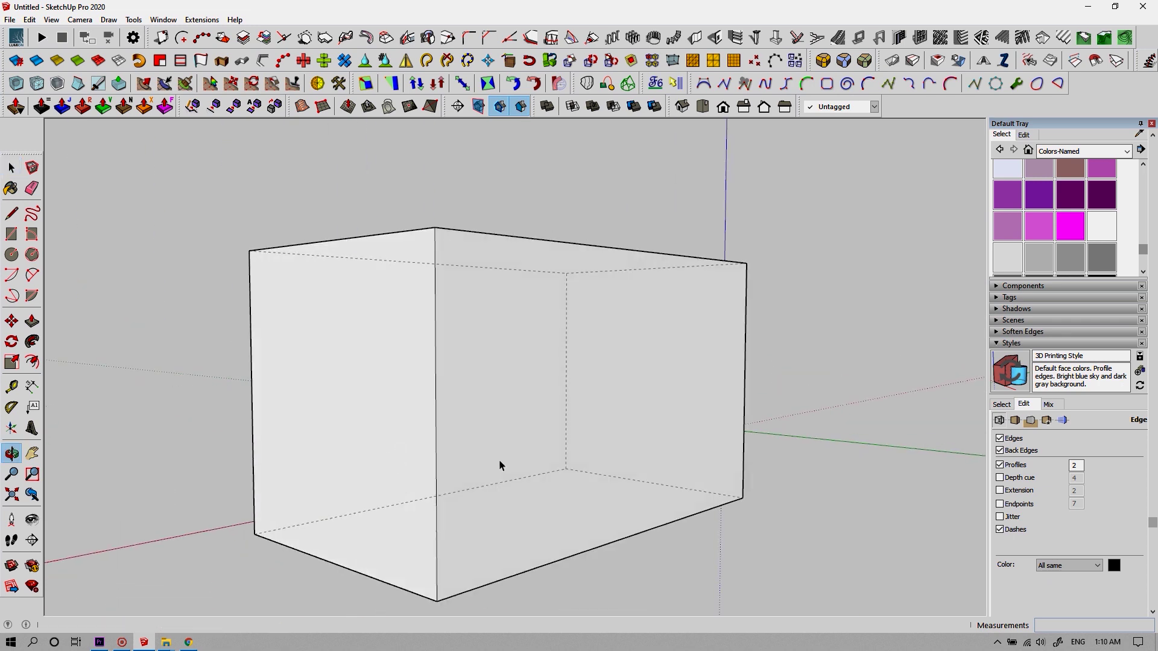
pyautogui.click(1000, 466)
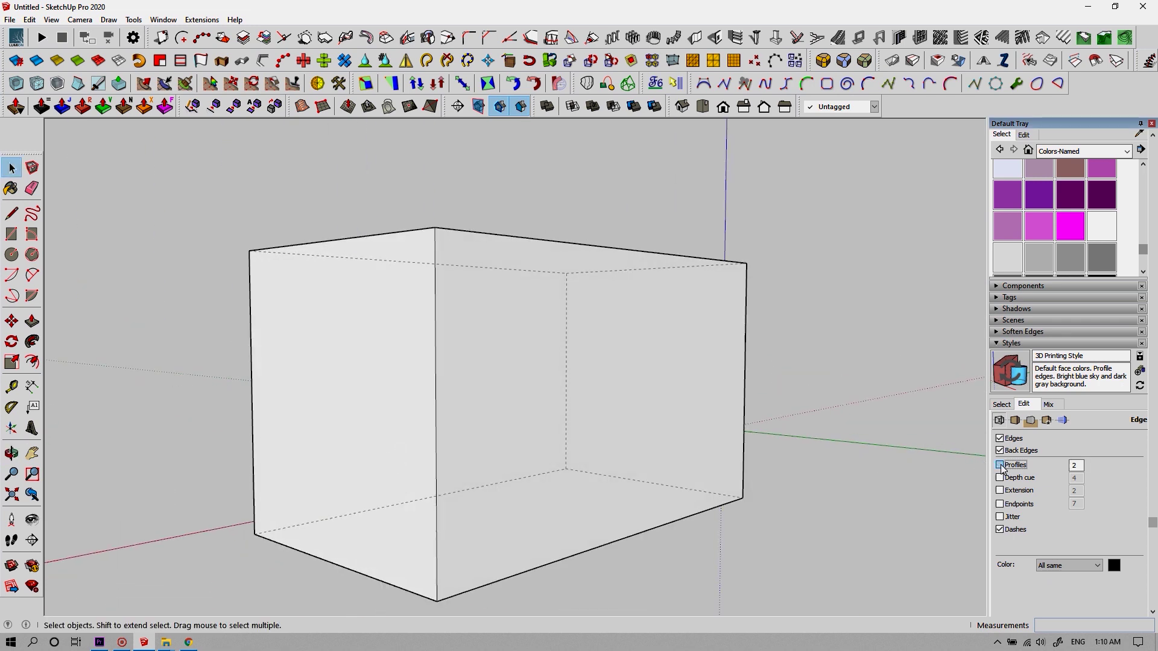
pyautogui.click(1000, 465)
pyautogui.click(1000, 465)
pyautogui.moveTo(876, 470); pyautogui.dragTo(918, 504, button='middle')
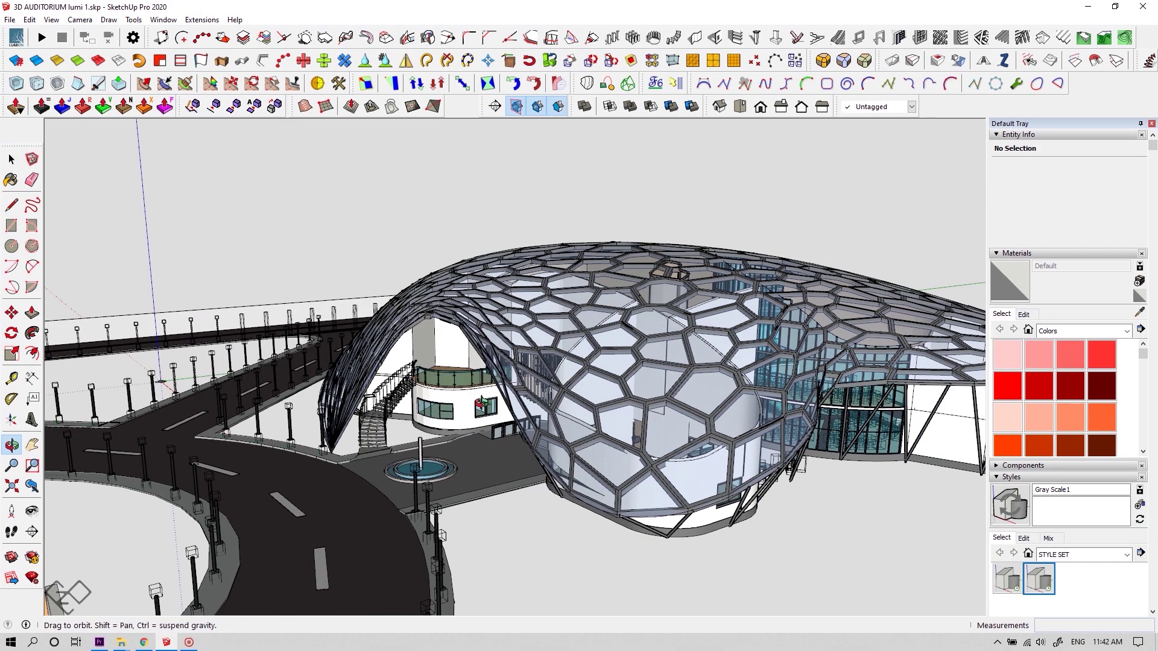
pyautogui.moveTo(481, 403); pyautogui.dragTo(850, 412)
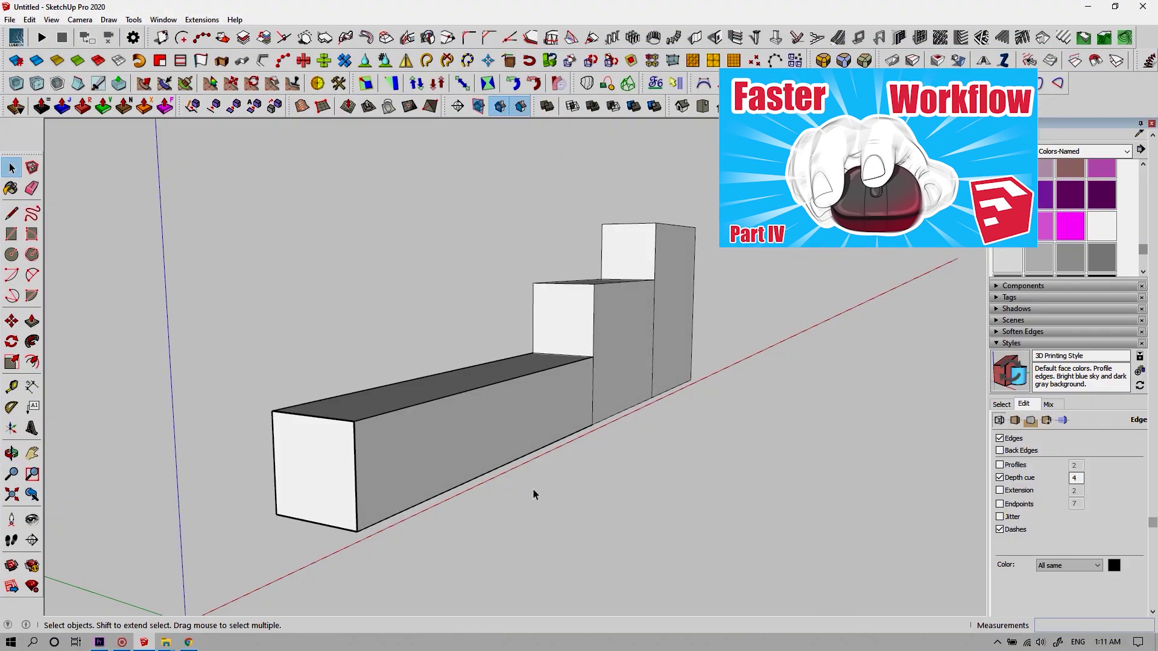
# Orbit the stepped boxes to inspect the depth-cued edges without profiles.
pyautogui.moveTo(533, 494)
pyautogui.mouseDown(button='middle')
pyautogui.moveTo(228, 485)
pyautogui.moveTo(482, 472)
pyautogui.moveTo(407, 467)
pyautogui.moveTo(871, 468)
pyautogui.moveTo(546, 468)
pyautogui.moveTo(847, 444)
pyautogui.moveTo(460, 439)
pyautogui.moveTo(765, 426)
pyautogui.moveTo(486, 442)
pyautogui.moveTo(350, 419)
pyautogui.moveTo(413, 419)
pyautogui.mouseUp(button='middle')
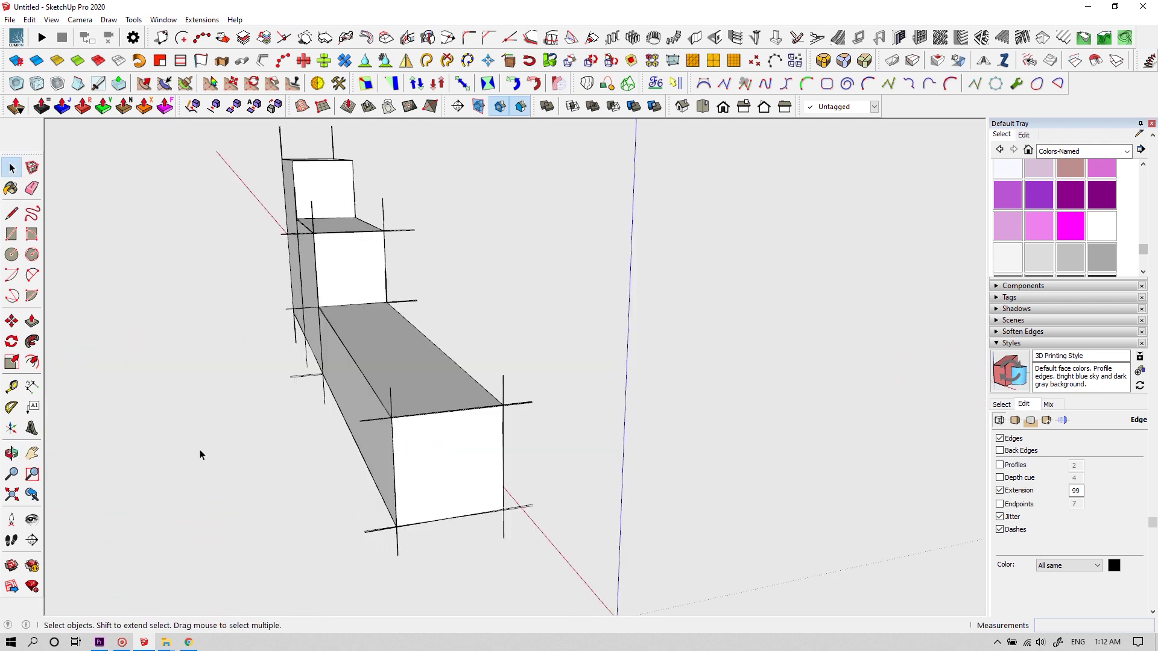
# Orbit the stepped blocks through close-up and top-down views to inspect the edge effects.
pyautogui.moveTo(200, 455)
pyautogui.mouseDown(button='middle')
pyautogui.moveTo(599, 434)
pyautogui.moveTo(574, 428)
pyautogui.mouseUp(button='middle')
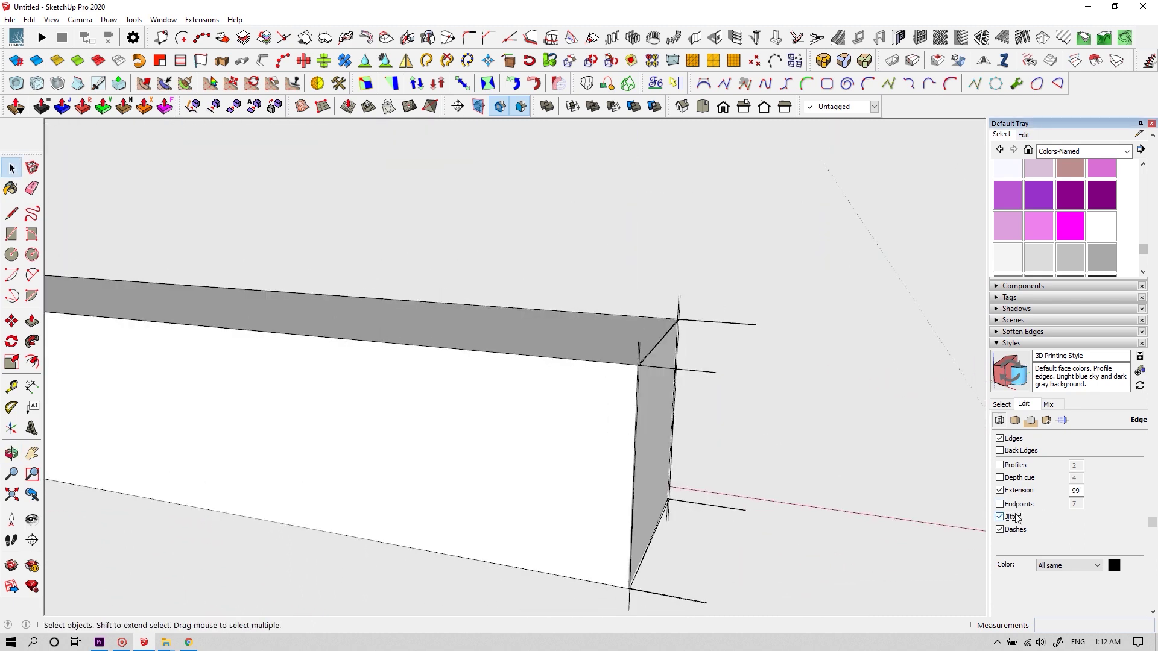
pyautogui.moveTo(600, 360); pyautogui.dragTo(714, 376, button='middle')
pyautogui.moveTo(722, 450)
pyautogui.mouseDown(button='middle')
pyautogui.moveTo(548, 588)
pyautogui.moveTo(617, 523)
pyautogui.mouseUp(button='middle')
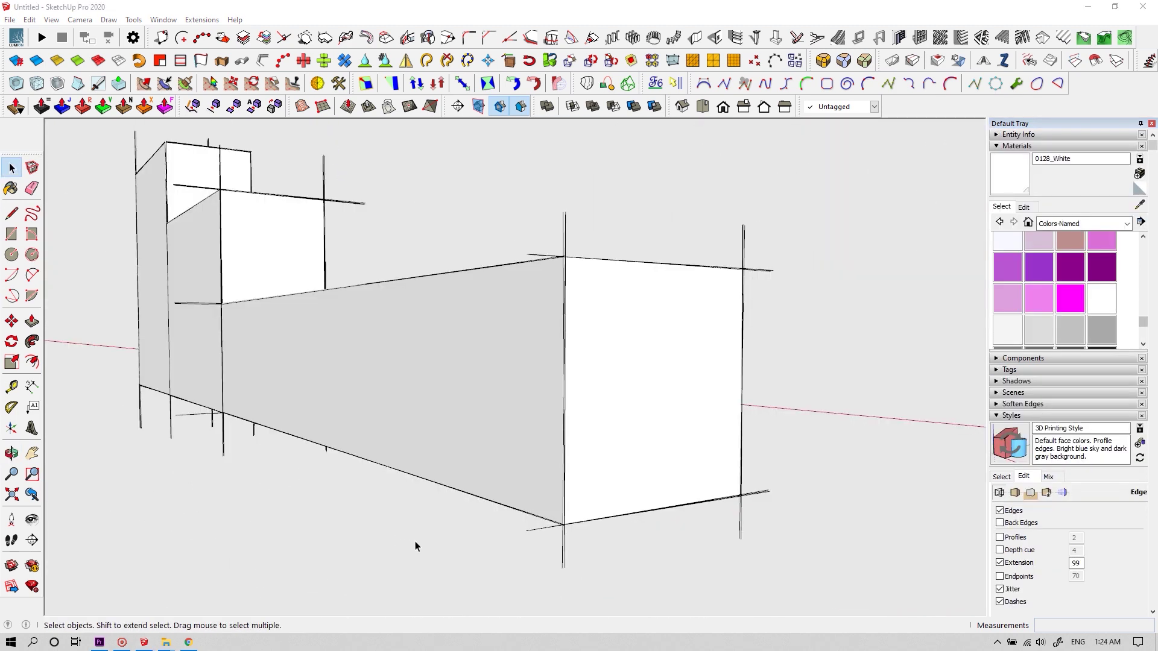
pyautogui.moveTo(415, 545)
pyautogui.mouseDown(button='middle')
pyautogui.moveTo(341, 530)
pyautogui.moveTo(401, 532)
pyautogui.moveTo(390, 527)
pyautogui.moveTo(396, 553)
pyautogui.moveTo(639, 474)
pyautogui.moveTo(589, 458)
pyautogui.moveTo(589, 421)
pyautogui.mouseUp(button='middle')
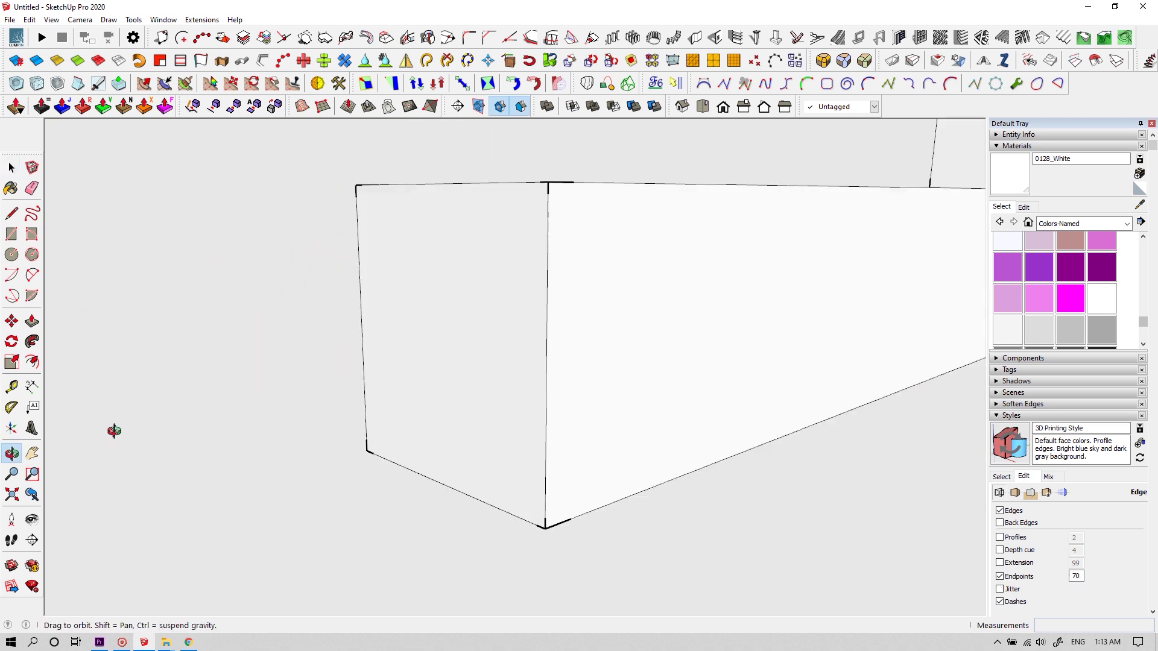
pyautogui.moveTo(114, 431)
pyautogui.mouseDown(button='middle')
pyautogui.moveTo(872, 431)
pyautogui.moveTo(354, 434)
pyautogui.mouseUp(button='middle')
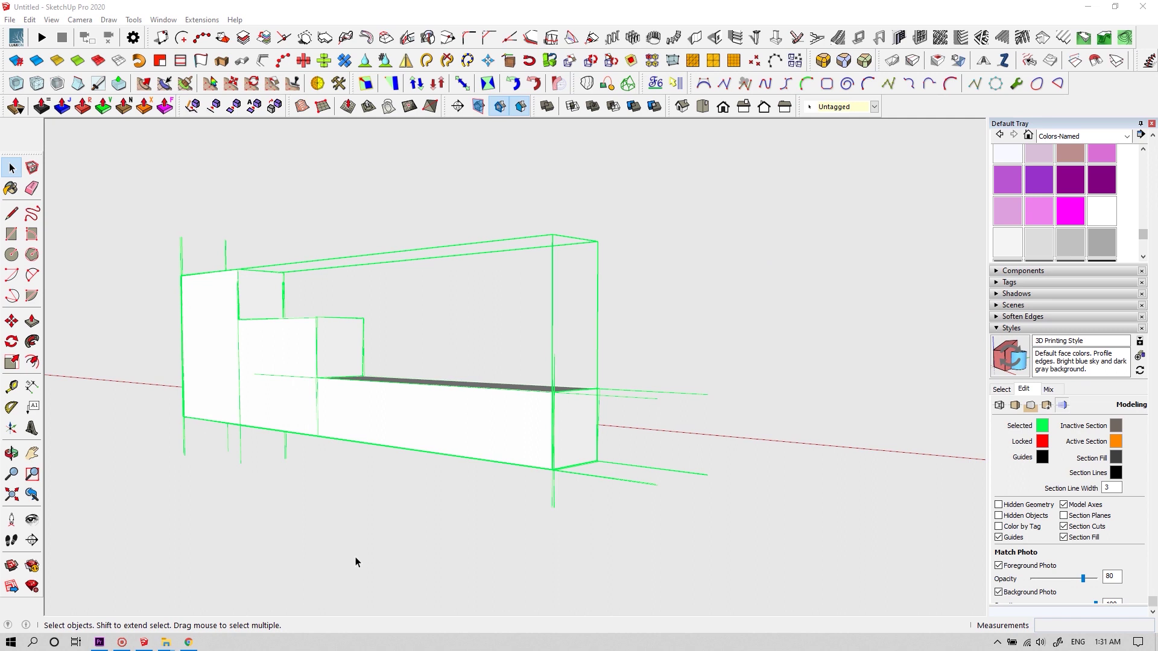
# Orbit the shelf model and drag the section plane to a new cut position.
pyautogui.moveTo(356, 556)
pyautogui.mouseDown(button='middle')
pyautogui.moveTo(207, 555)
pyautogui.moveTo(302, 620)
pyautogui.moveTo(179, 645)
pyautogui.mouseUp(button='middle')
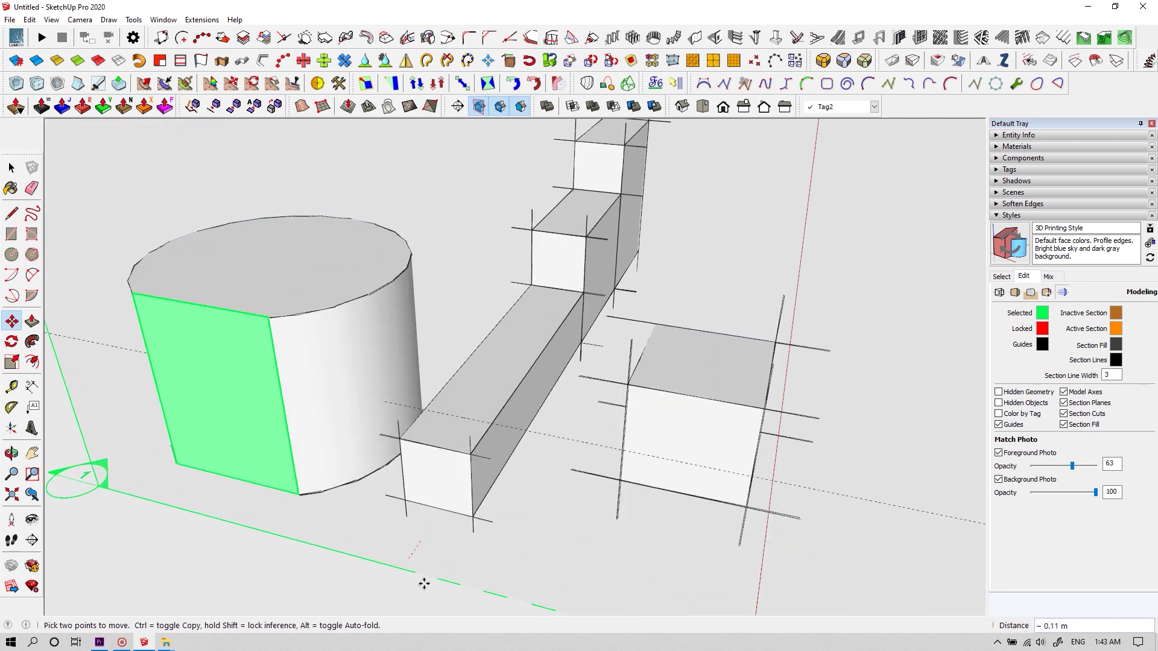
pyautogui.moveTo(523, 448); pyautogui.dragTo(557, 515)
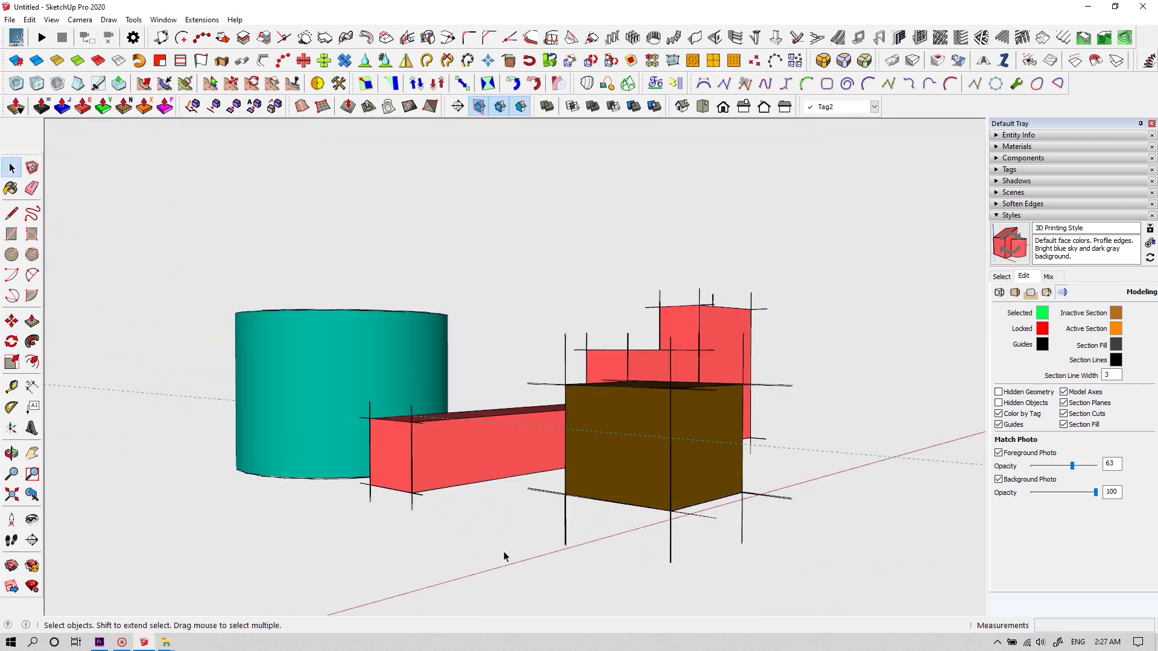
pyautogui.moveTo(506, 551)
pyautogui.mouseDown(button='middle')
pyautogui.moveTo(844, 478)
pyautogui.moveTo(241, 478)
pyautogui.moveTo(902, 416)
pyautogui.mouseUp(button='middle')
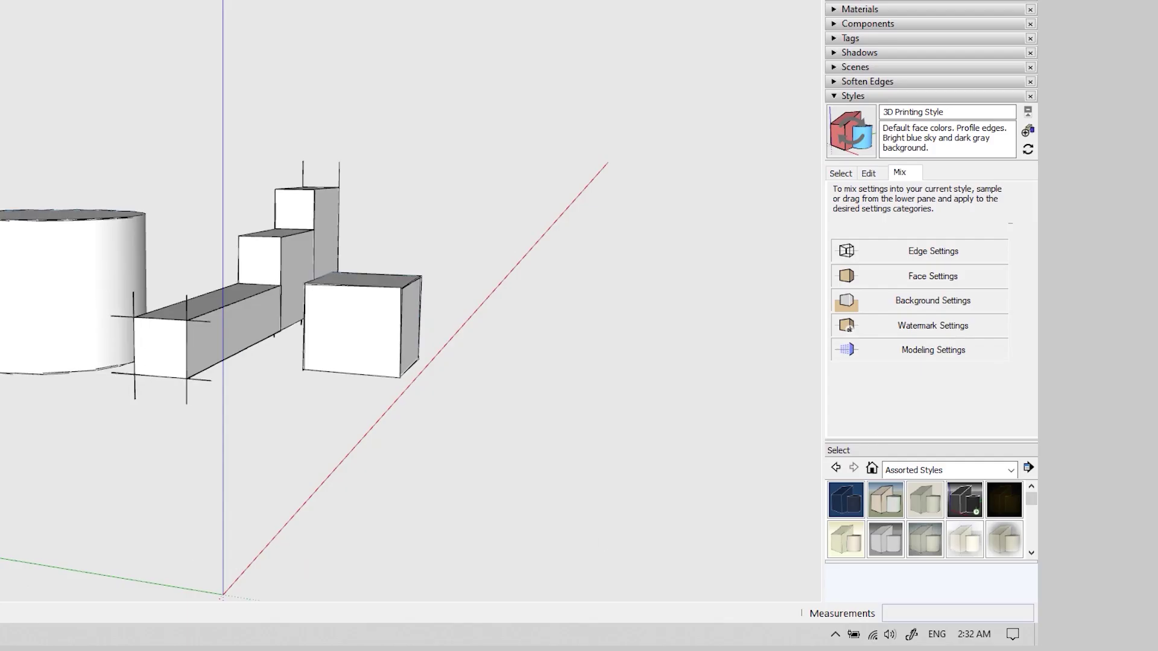
# Sample a brush-stroke style from Assorted Styles and apply its edges to the current style.
pyautogui.click(892, 508)
pyautogui.click(941, 251)
pyautogui.click(888, 513)
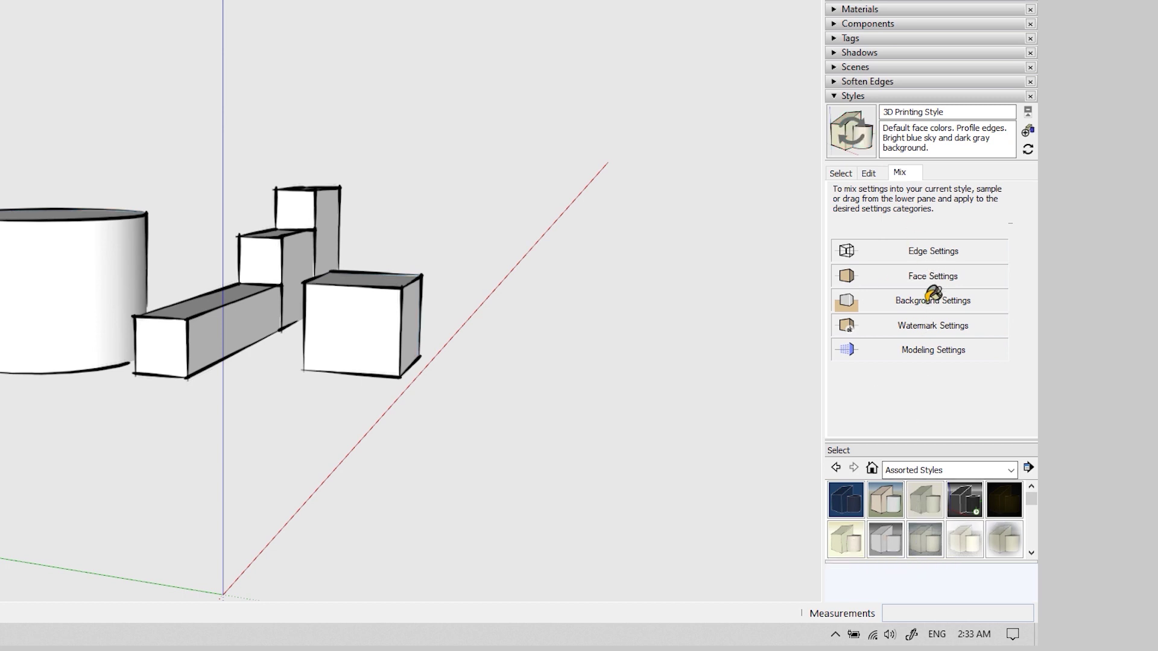
# Mix in a green-tan ground with lighter sky background and a watercolour watermark.
pyautogui.click(931, 297)
pyautogui.click(939, 297)
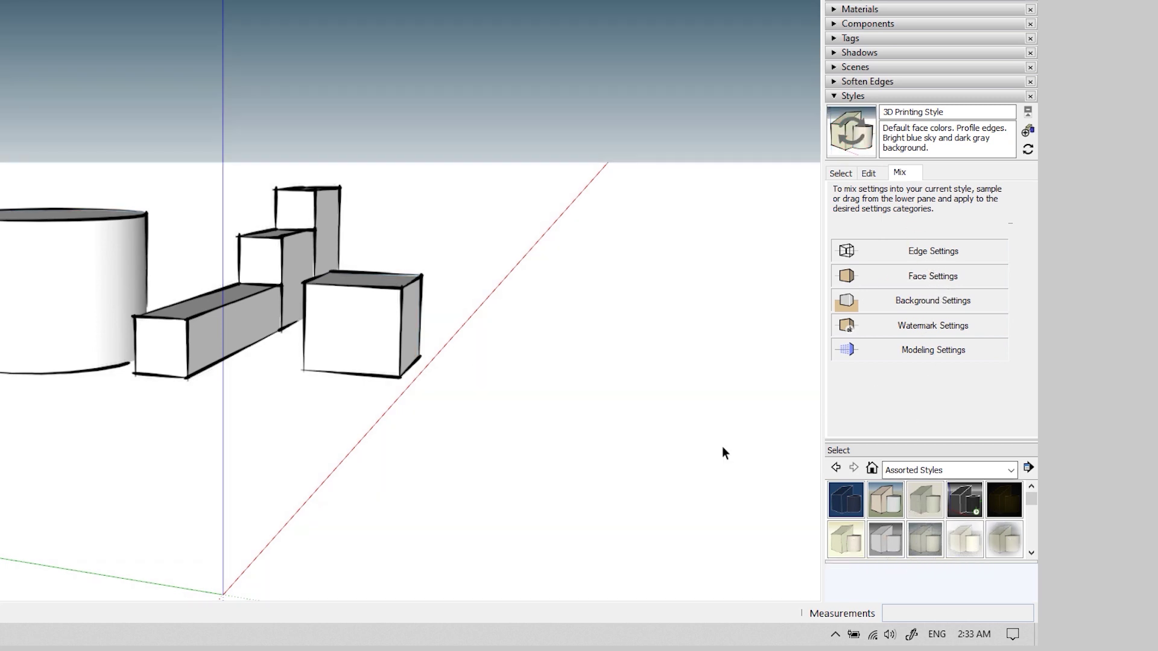
pyautogui.click(945, 298)
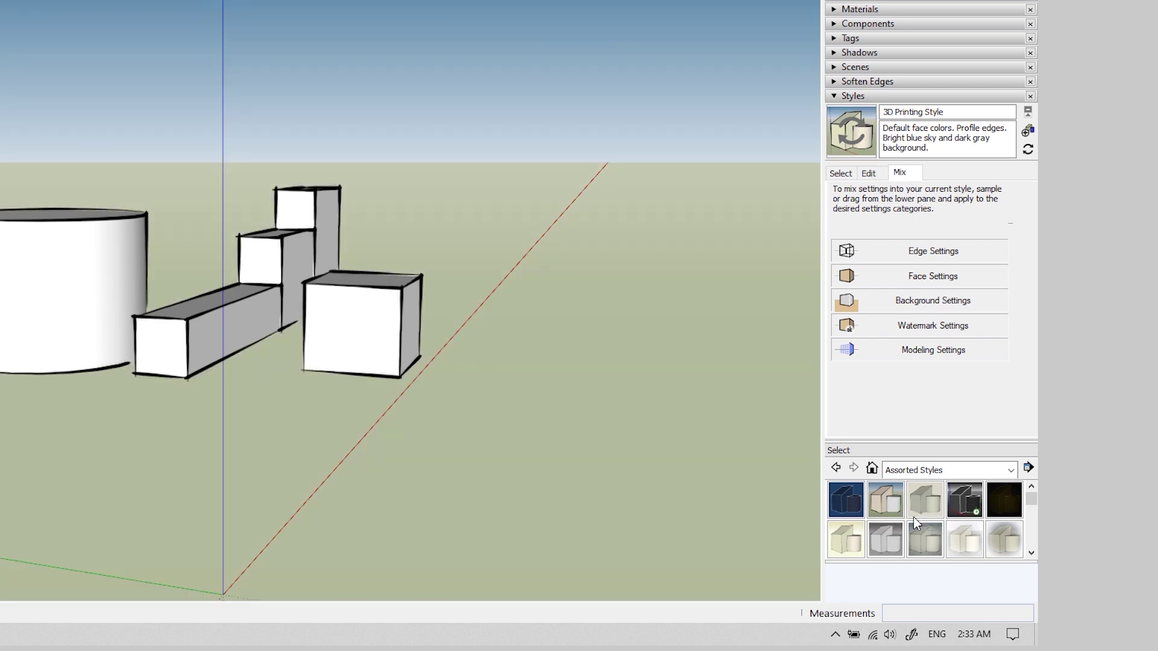
pyautogui.click(964, 319)
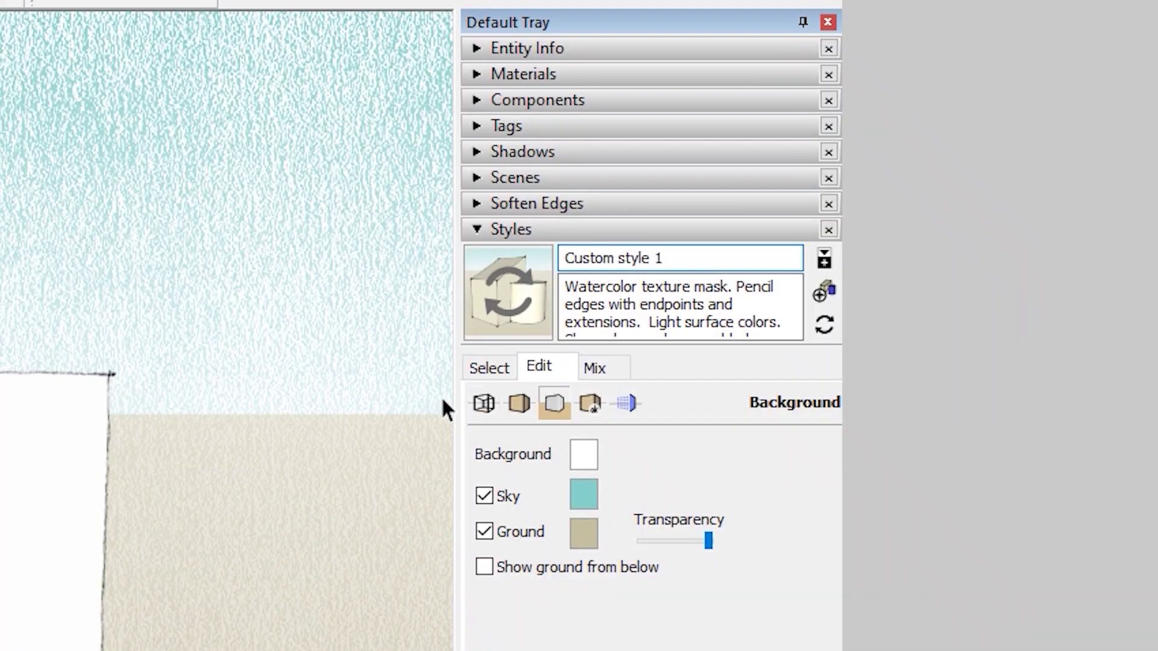
# Update Custom style 1 with the mixed changes and save it as a style file toward STYLE SET.
pyautogui.click(540, 299)
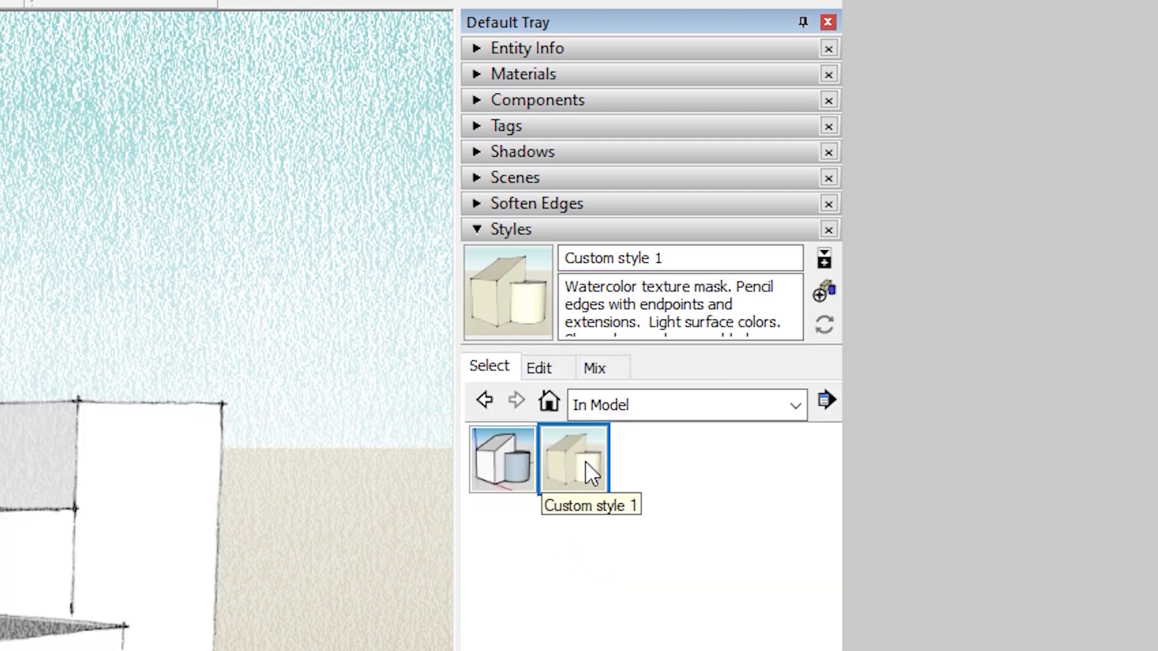
pyautogui.rightClick(585, 460)
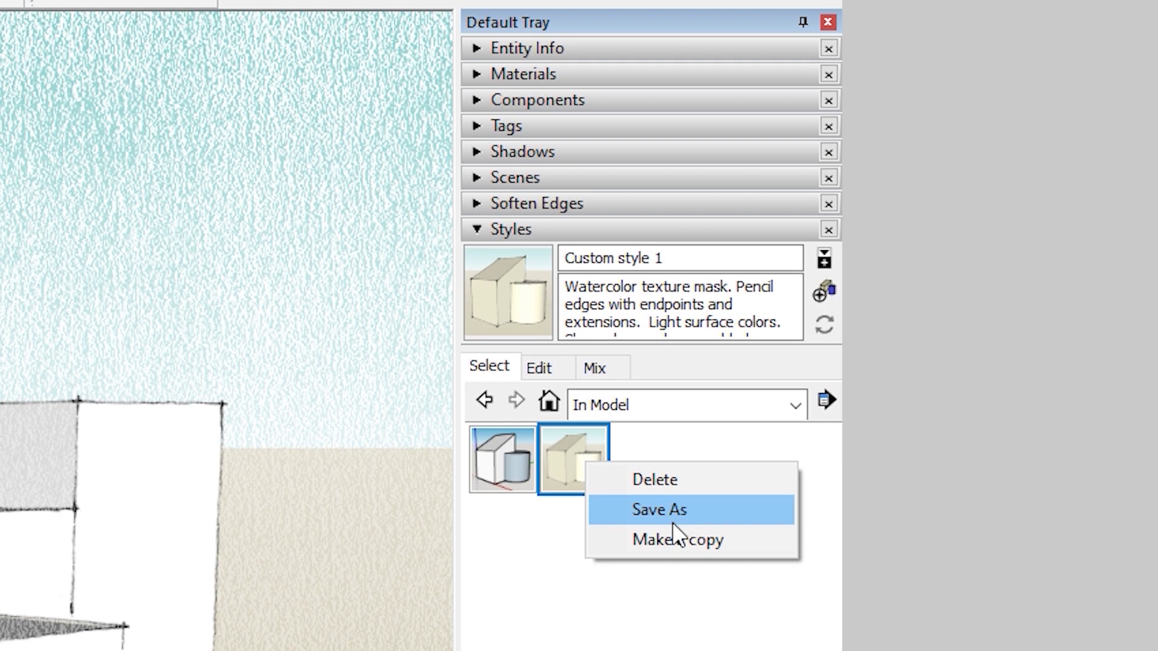
pyautogui.click(677, 508)
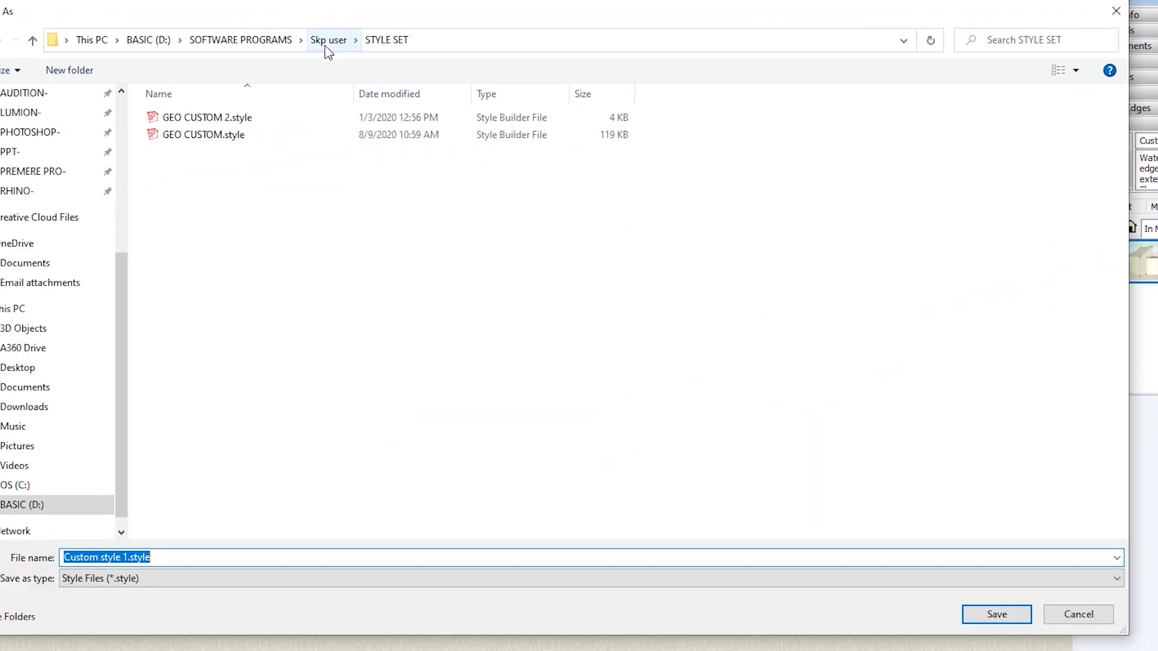
pyautogui.click(327, 41)
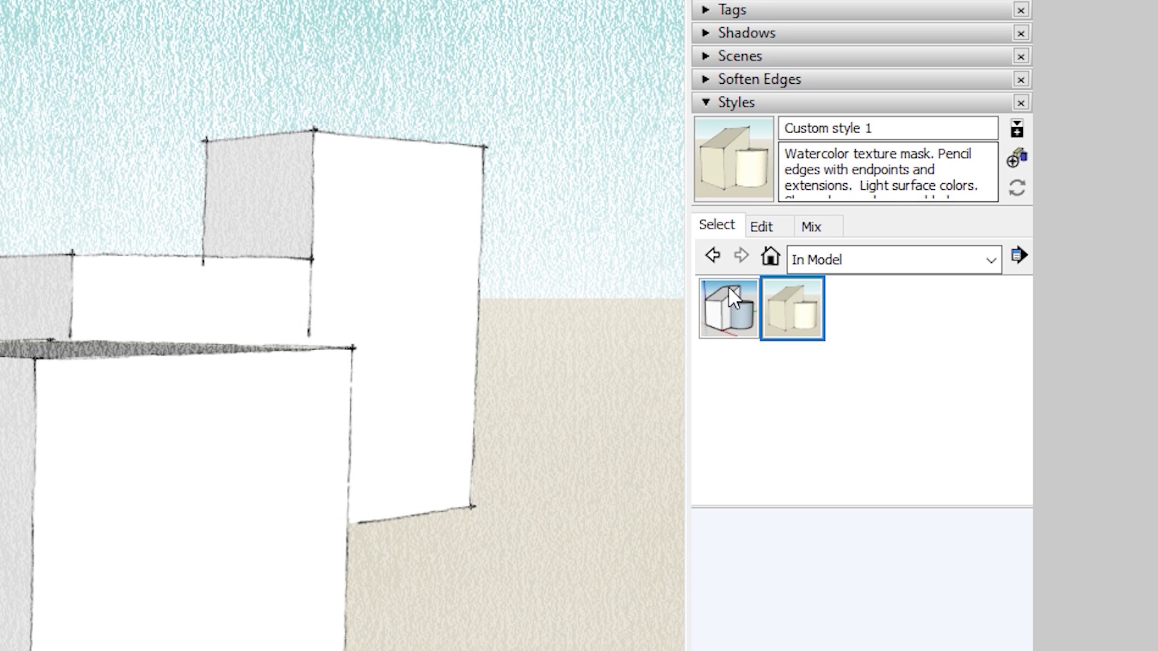
# Load the STYLE SET folder as a style collection and apply its Gray Scale3 style.
pyautogui.click(1018, 256)
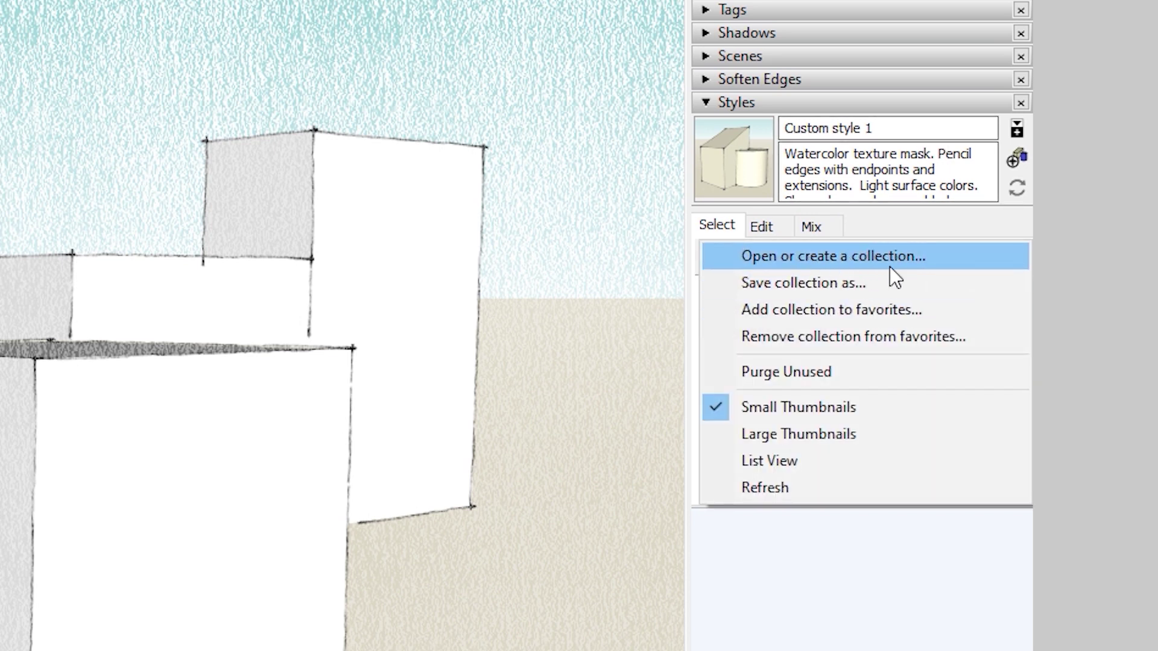
pyautogui.click(889, 265)
pyautogui.click(922, 578)
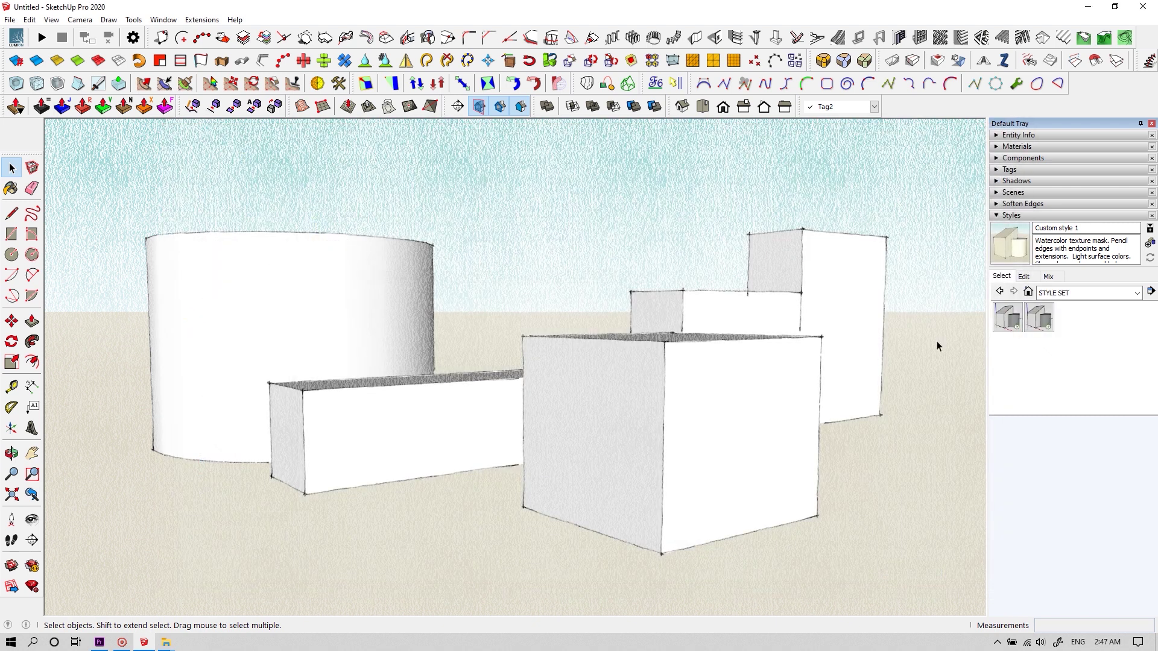
pyautogui.click(1045, 319)
pyautogui.scroll(-3, 594, 374)
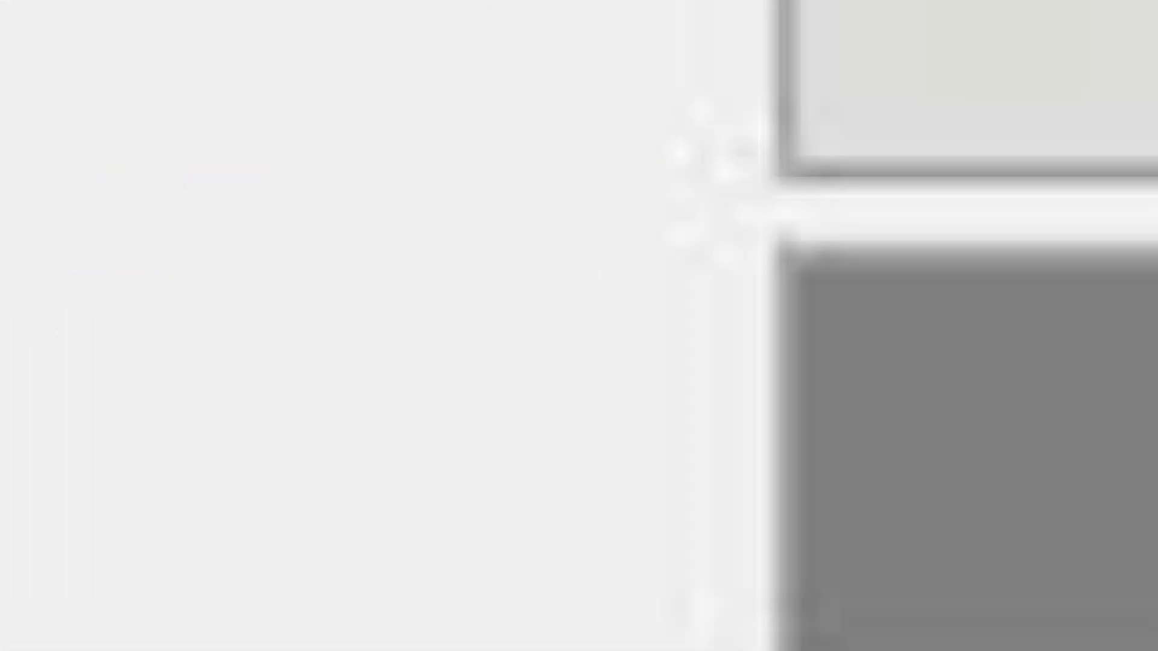
# Inspect Gray Scale3's background, modeling and watermark settings in turn.
pyautogui.click(454, 235)
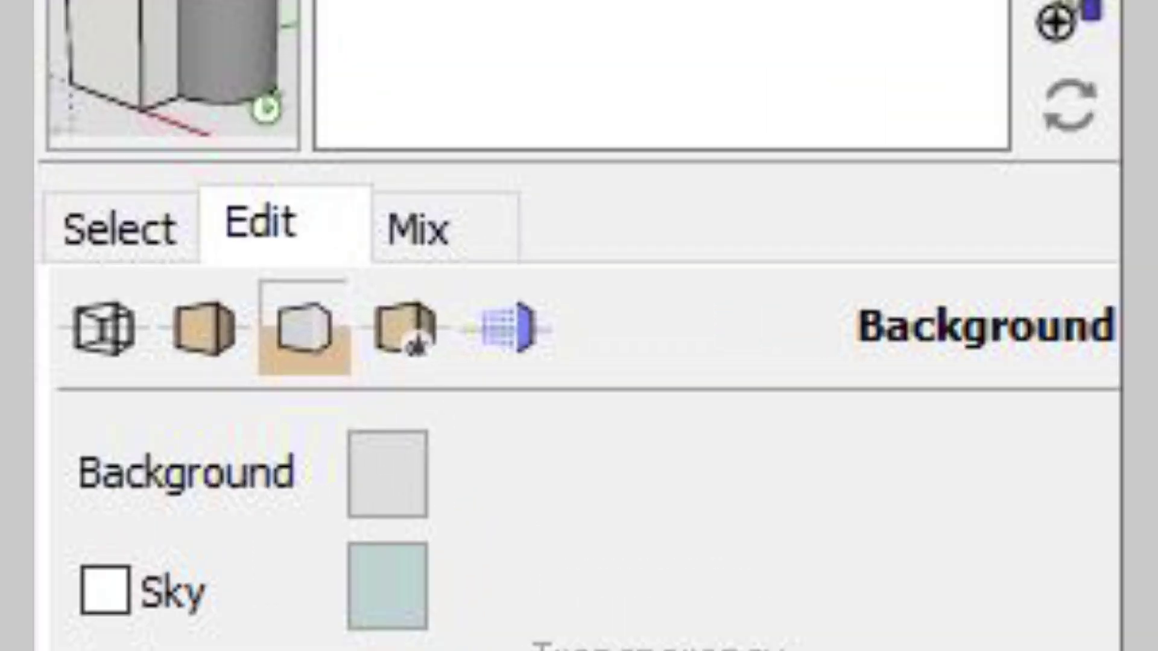
pyautogui.click(554, 190)
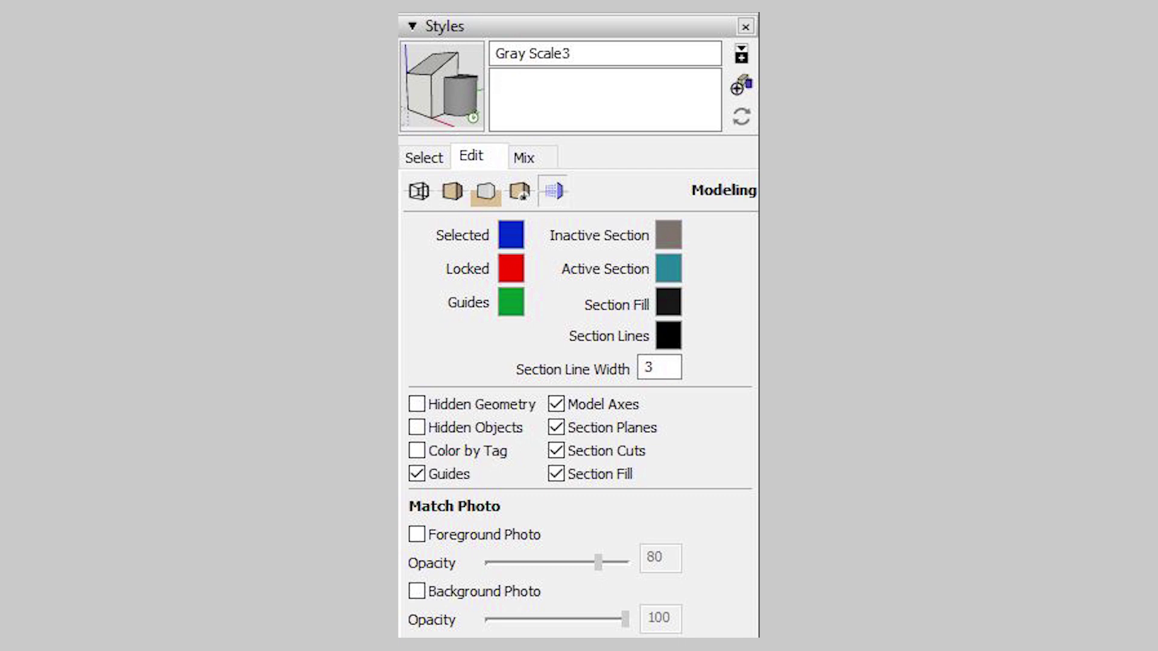
pyautogui.click(519, 190)
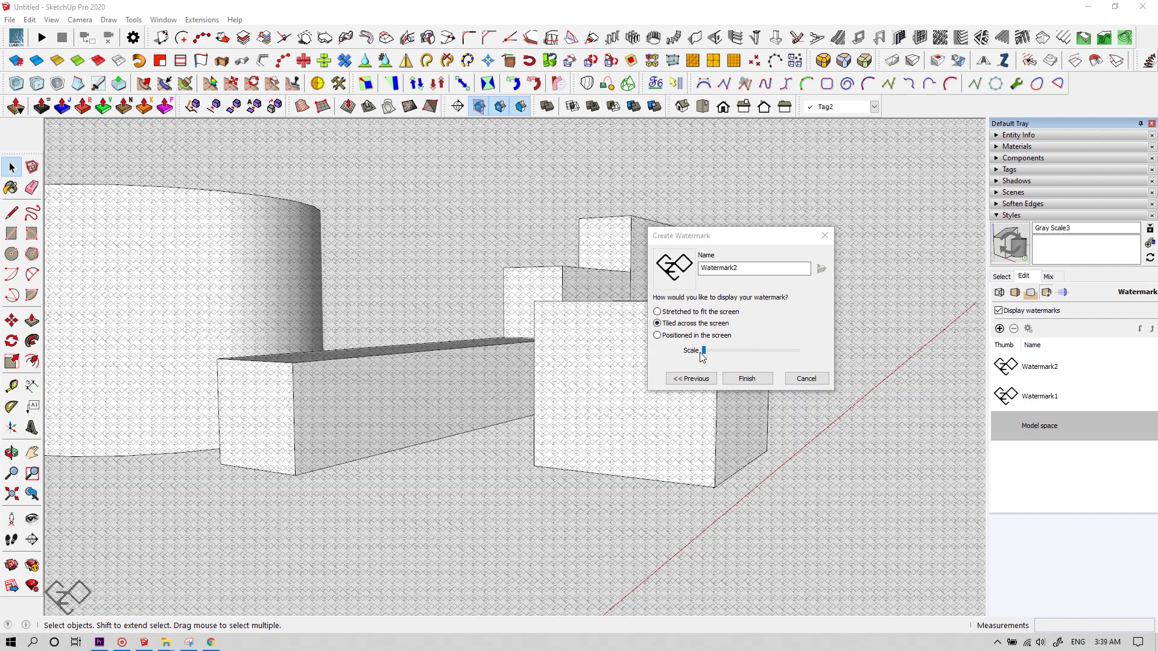
# Drag the tiled watermark's Scale slider to make the repeating logo pattern much larger.
pyautogui.moveTo(704, 354); pyautogui.dragTo(726, 359)
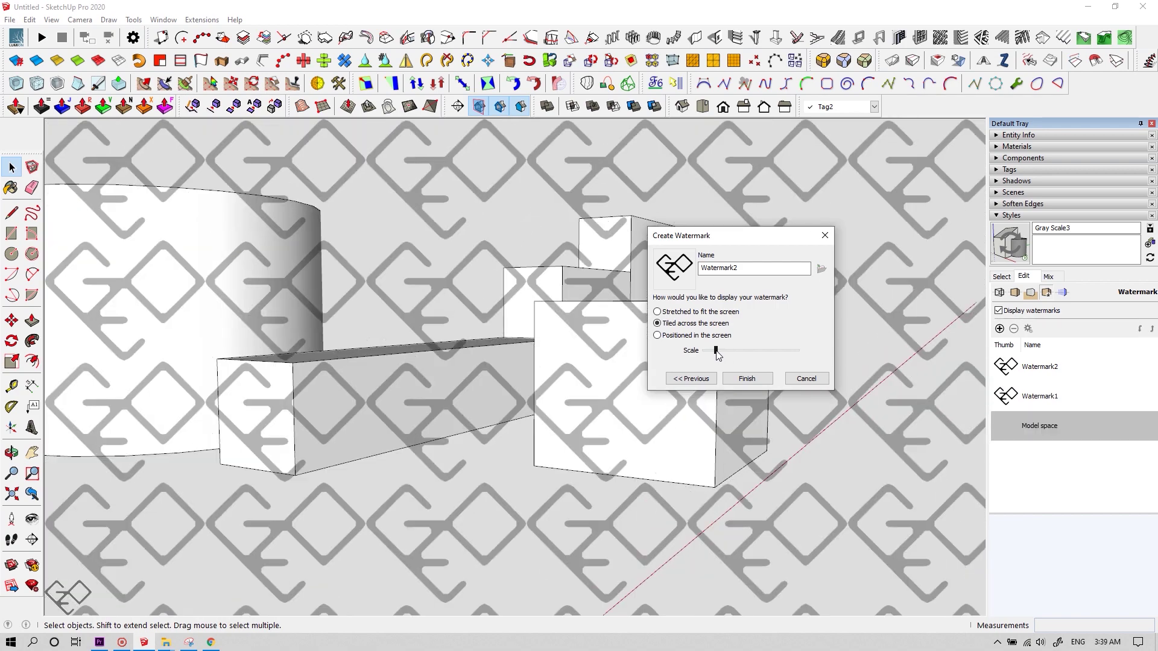
pyautogui.moveTo(725, 359); pyautogui.dragTo(708, 356)
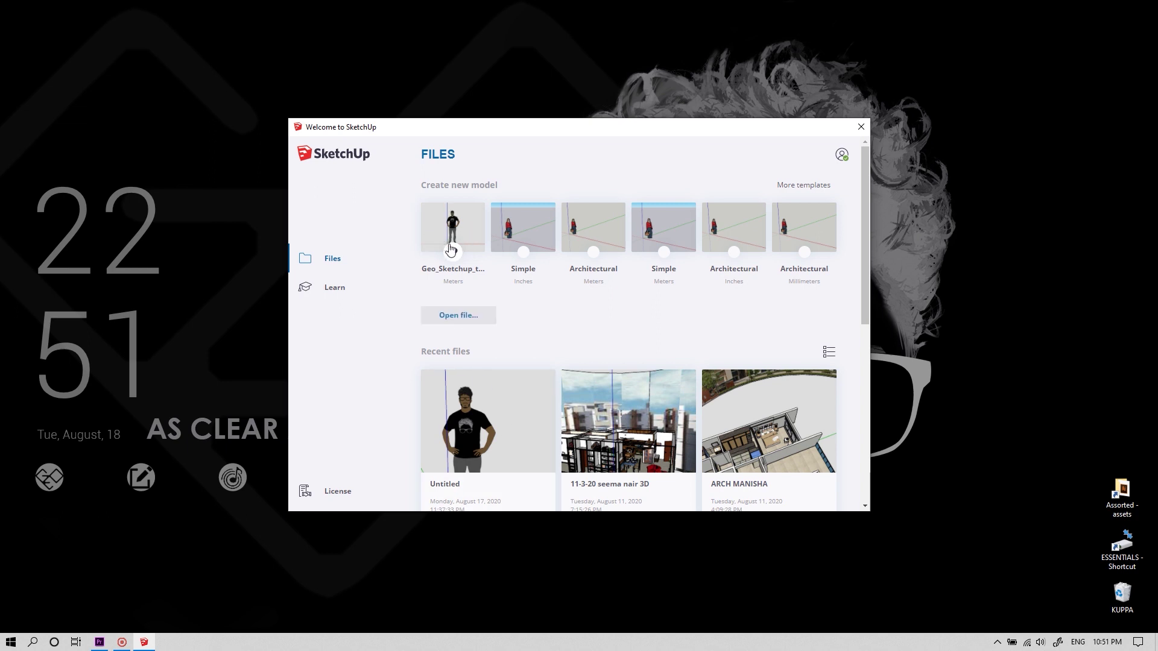
# Start a new model from the Geo_Sketchup template and orbit around the standing figure.
pyautogui.click(446, 233)
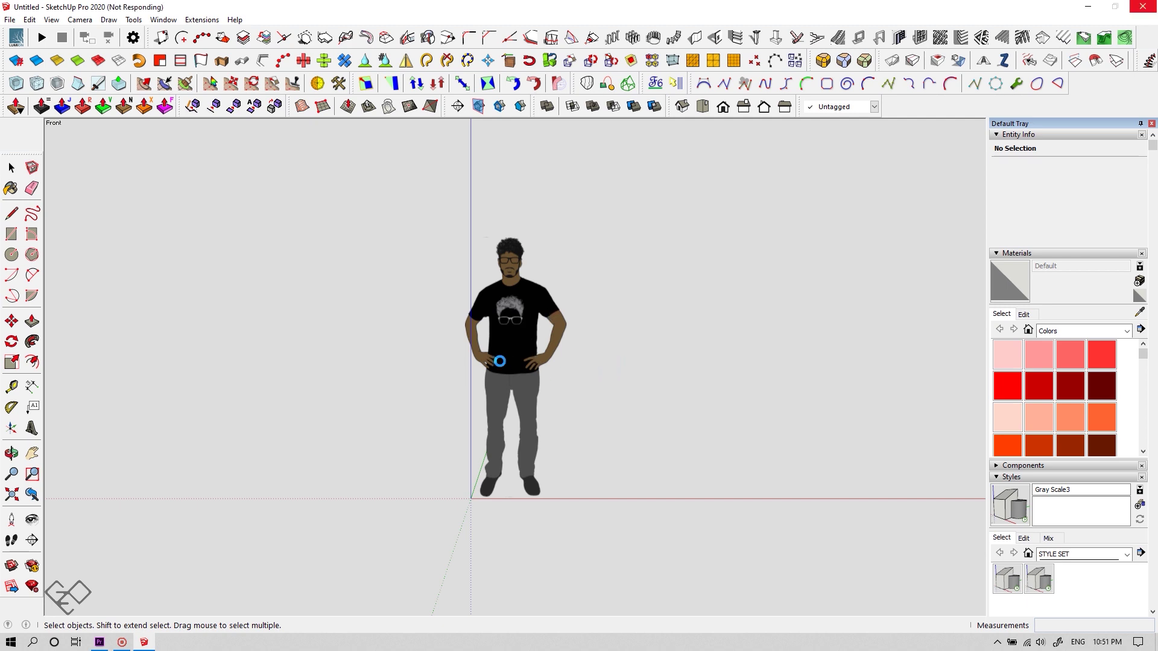
pyautogui.moveTo(498, 362)
pyautogui.mouseDown(button='middle')
pyautogui.moveTo(483, 416)
pyautogui.moveTo(230, 370)
pyautogui.mouseUp(button='middle')
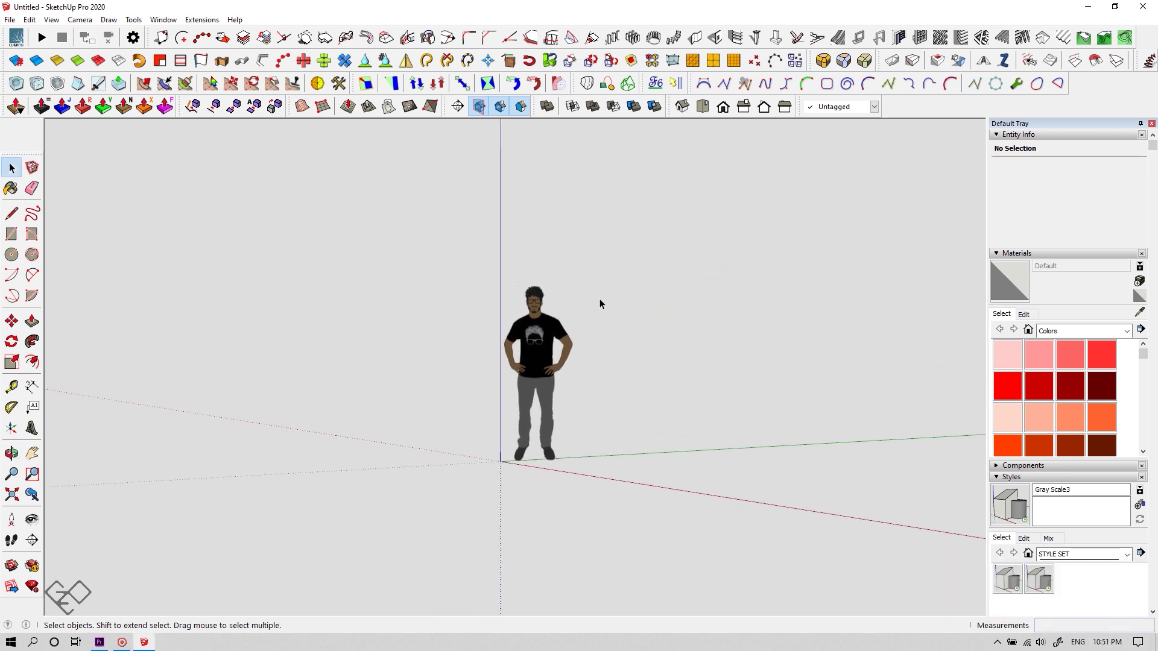
pyautogui.scroll(3, 595, 334)
pyautogui.scroll(-1, 588, 362)
pyautogui.moveTo(550, 422)
pyautogui.mouseDown(button='middle')
pyautogui.moveTo(356, 353)
pyautogui.moveTo(784, 352)
pyautogui.moveTo(571, 388)
pyautogui.moveTo(357, 381)
pyautogui.mouseUp(button='middle')
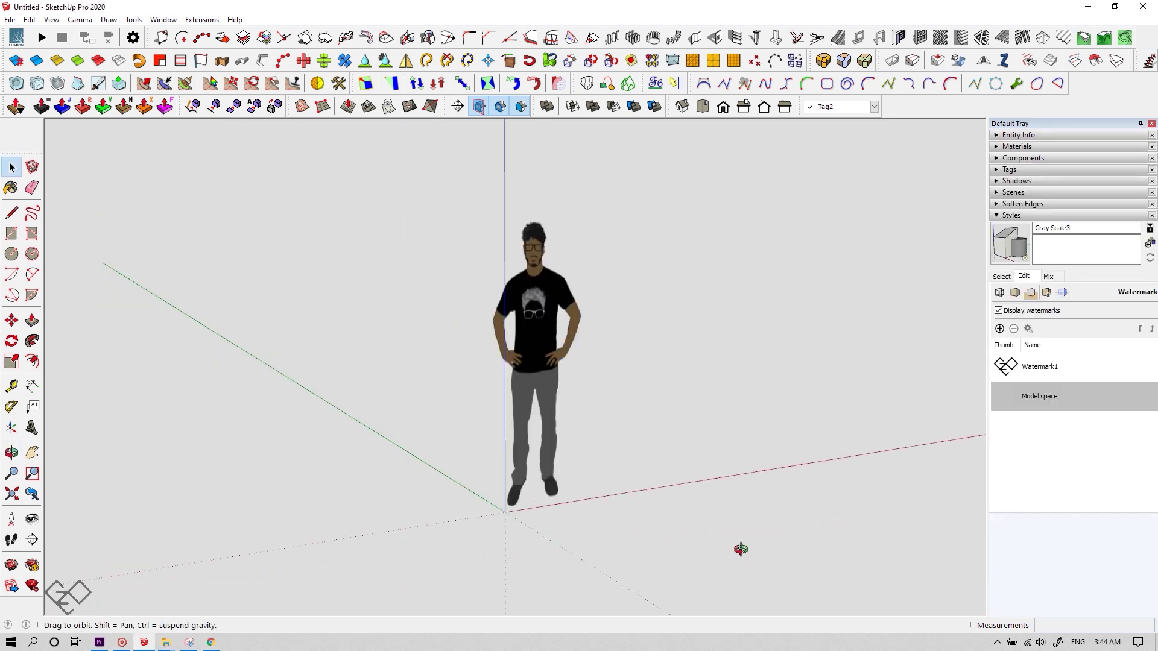
pyautogui.moveTo(736, 548)
pyautogui.mouseDown(button='middle')
pyautogui.moveTo(191, 531)
pyautogui.moveTo(649, 531)
pyautogui.moveTo(561, 380)
pyautogui.mouseUp(button='middle')
# Select the figure, orbit around it, and start then cancel a line at its shoe.
pyautogui.click(548, 362)
pyautogui.rightClick(548, 356)
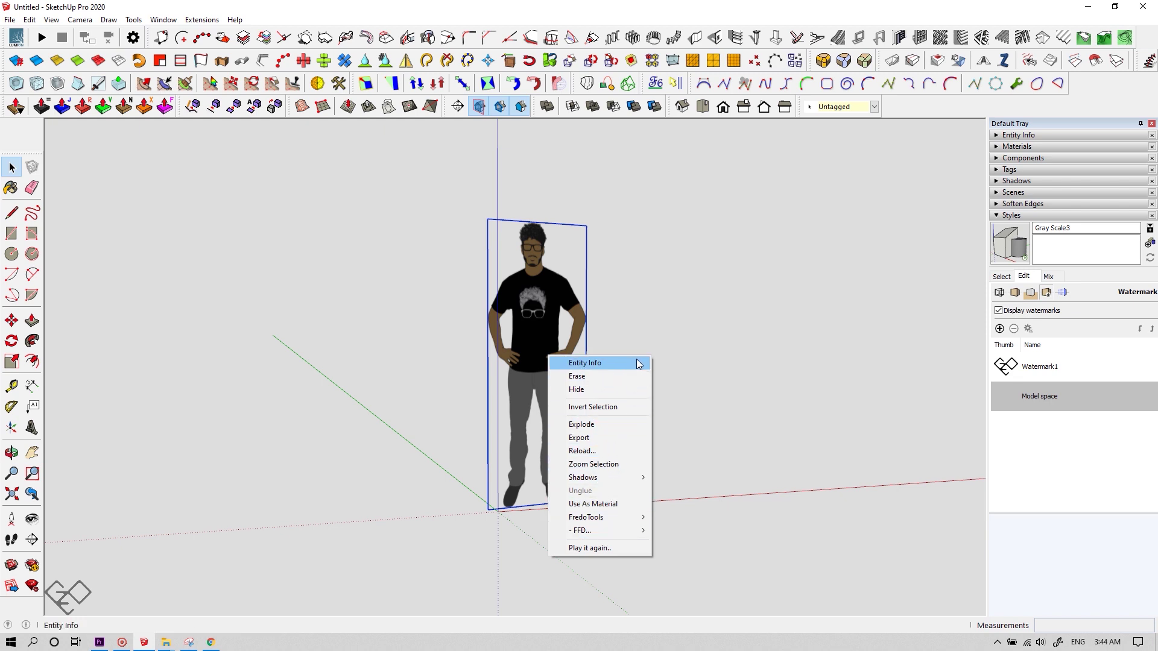
pyautogui.click(719, 458)
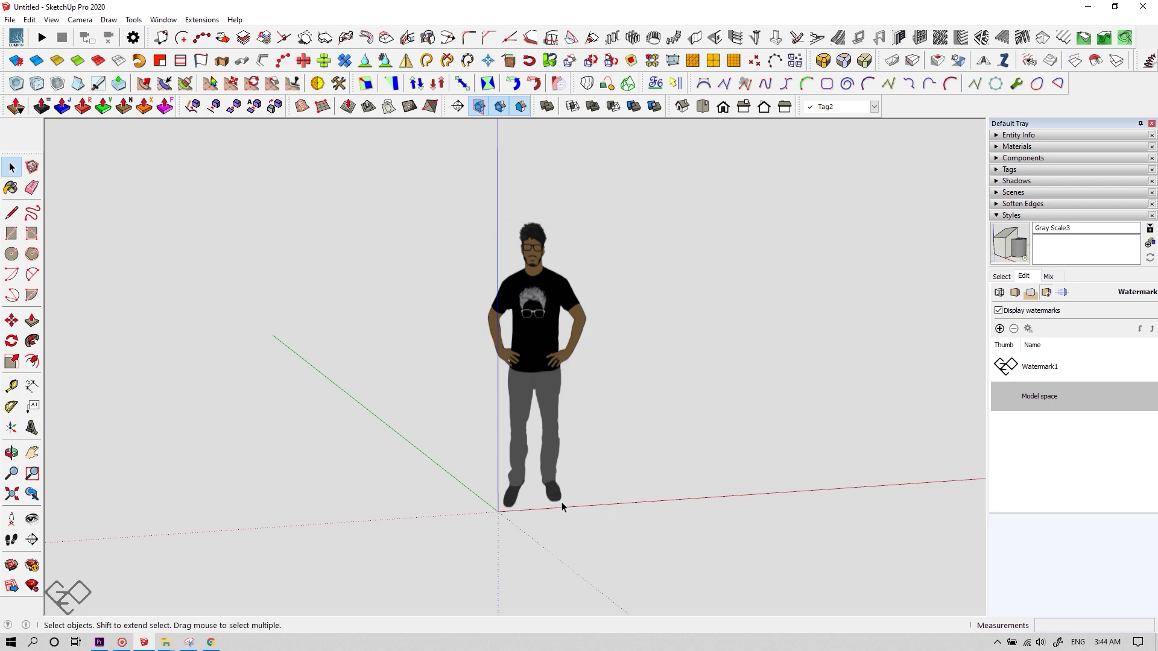
pyautogui.scroll(2, 562, 507)
pyautogui.scroll(-2, 535, 494)
pyautogui.moveTo(534, 493); pyautogui.dragTo(468, 491, button='middle')
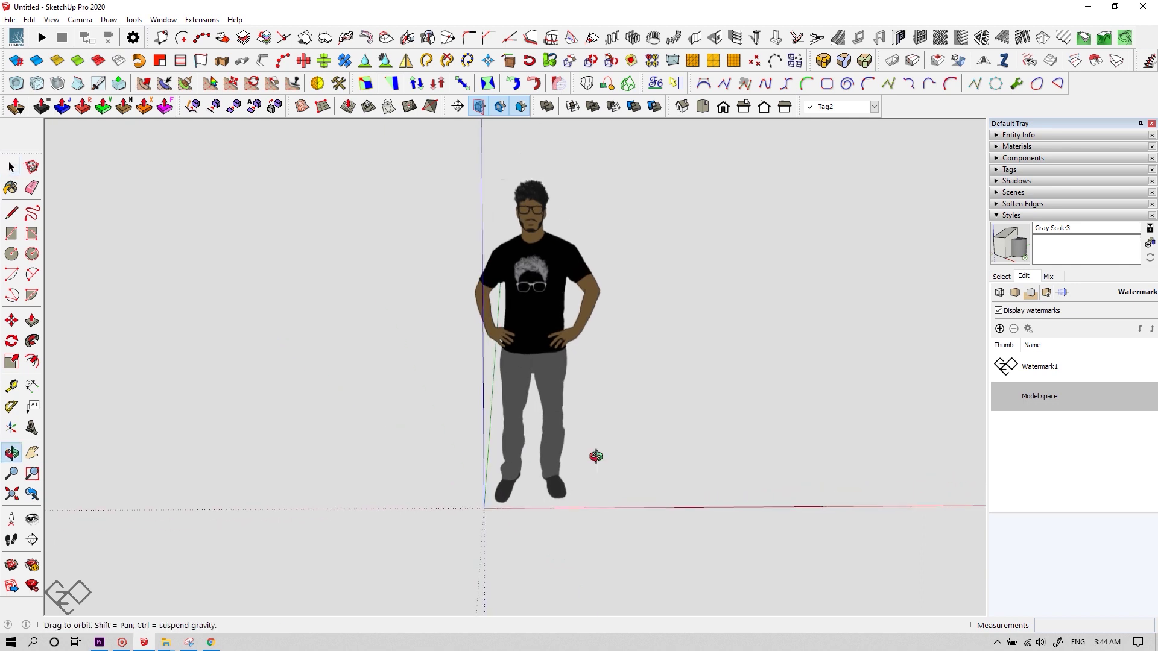
pyautogui.scroll(1, 515, 498)
pyautogui.scroll(1, 491, 509)
pyautogui.scroll(2, 491, 510)
pyautogui.scroll(1, 489, 507)
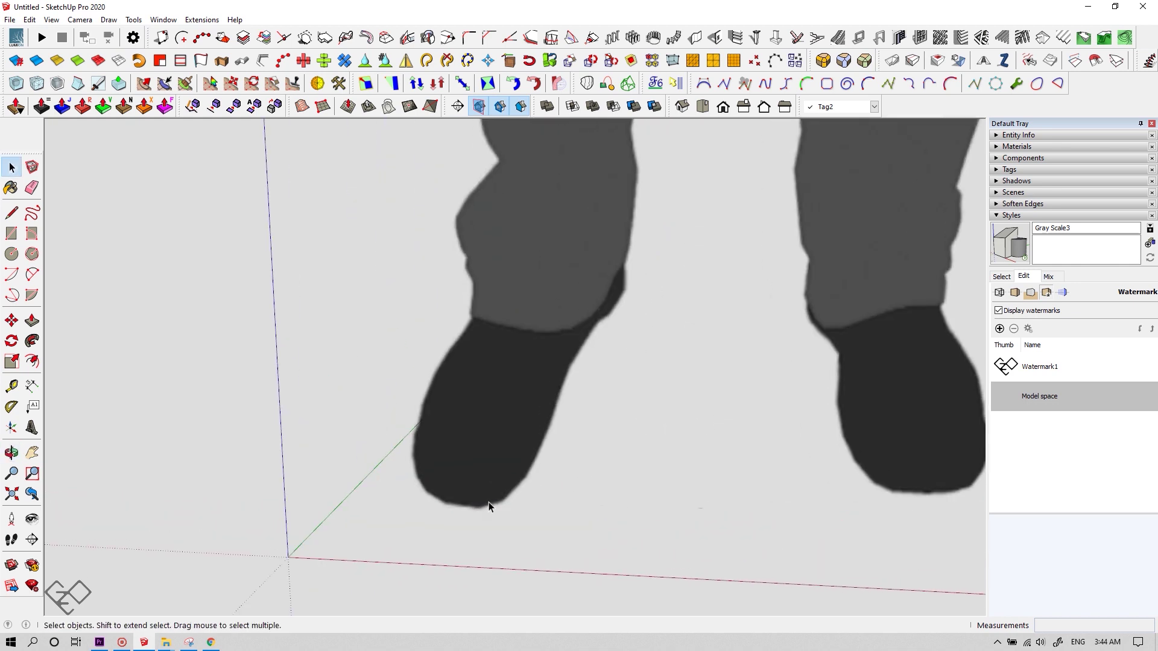
pyautogui.press('l')
pyautogui.click(459, 498)
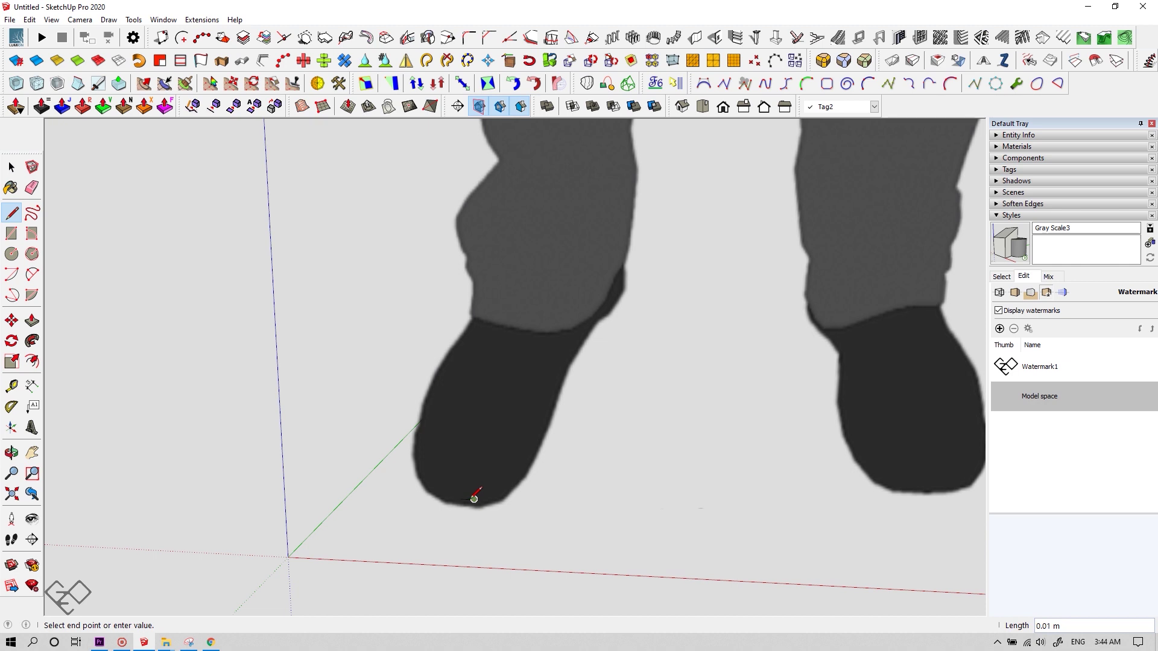
pyautogui.press('space')
pyautogui.scroll(-2, 474, 505)
pyautogui.scroll(-2, 475, 509)
pyautogui.scroll(-3, 476, 509)
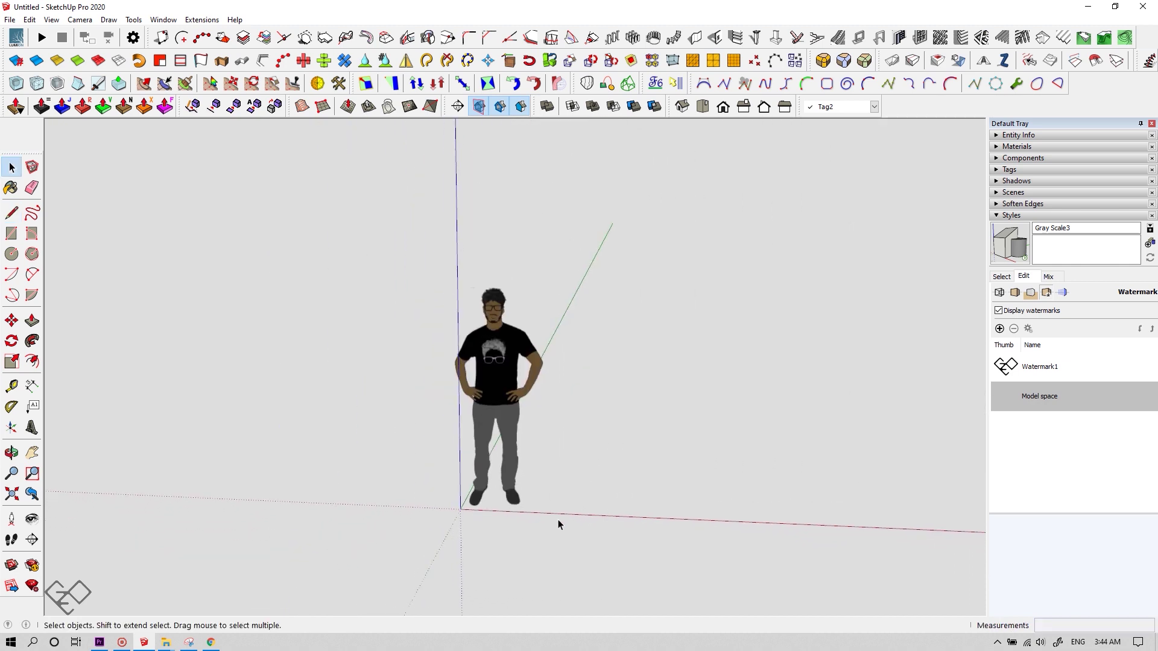
# Make the selected figure into the component Component#1, then deselect it.
pyautogui.click(506, 479)
pyautogui.rightClick(511, 466)
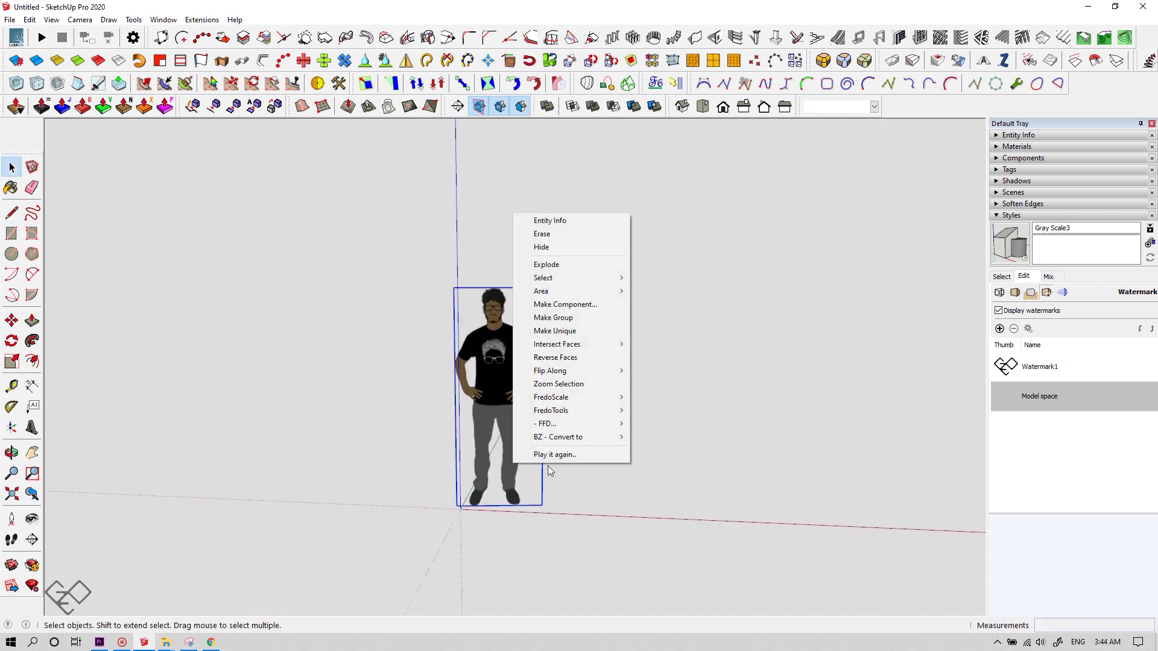
pyautogui.click(569, 308)
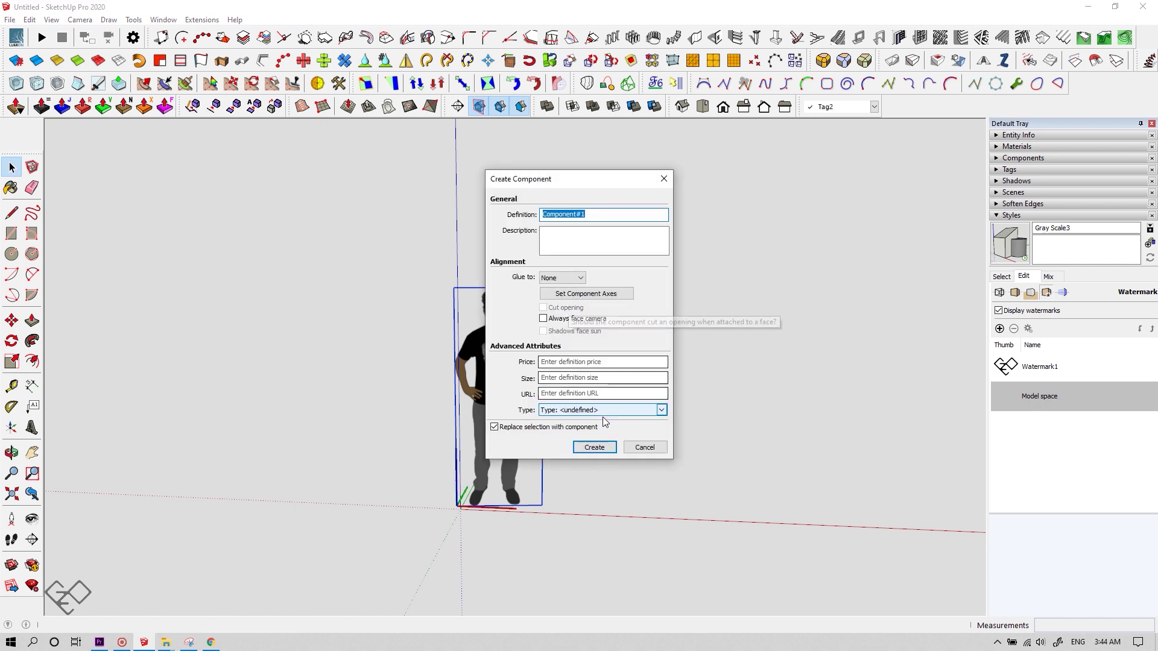
pyautogui.click(593, 442)
pyautogui.click(621, 460)
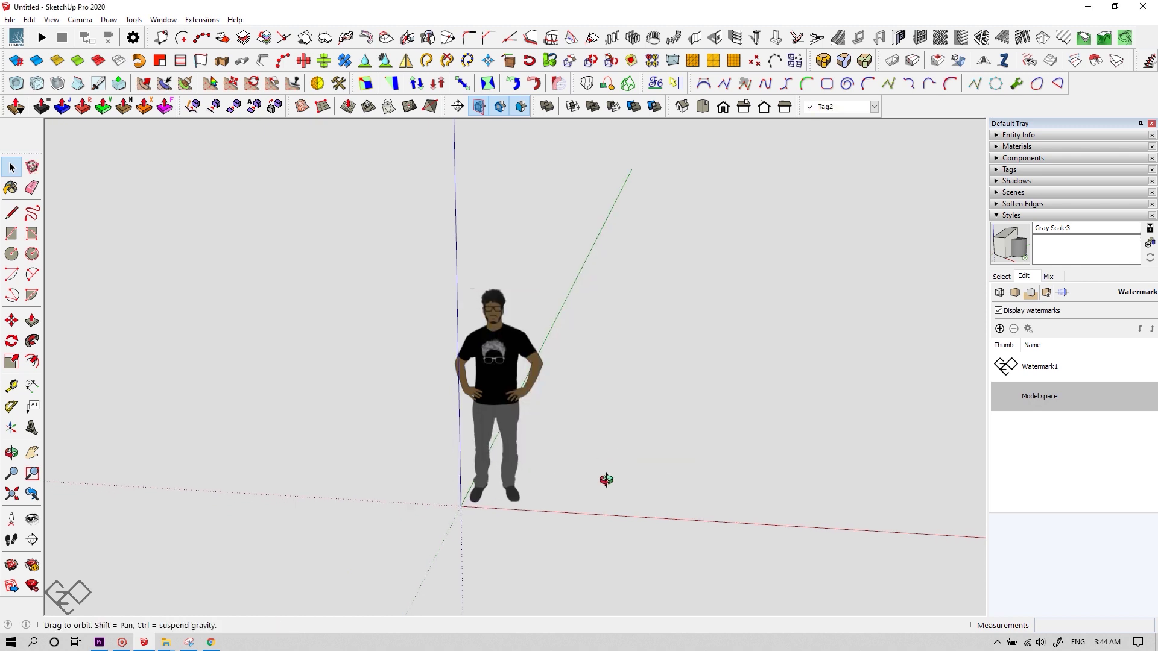
pyautogui.moveTo(605, 478); pyautogui.dragTo(442, 471, button='middle')
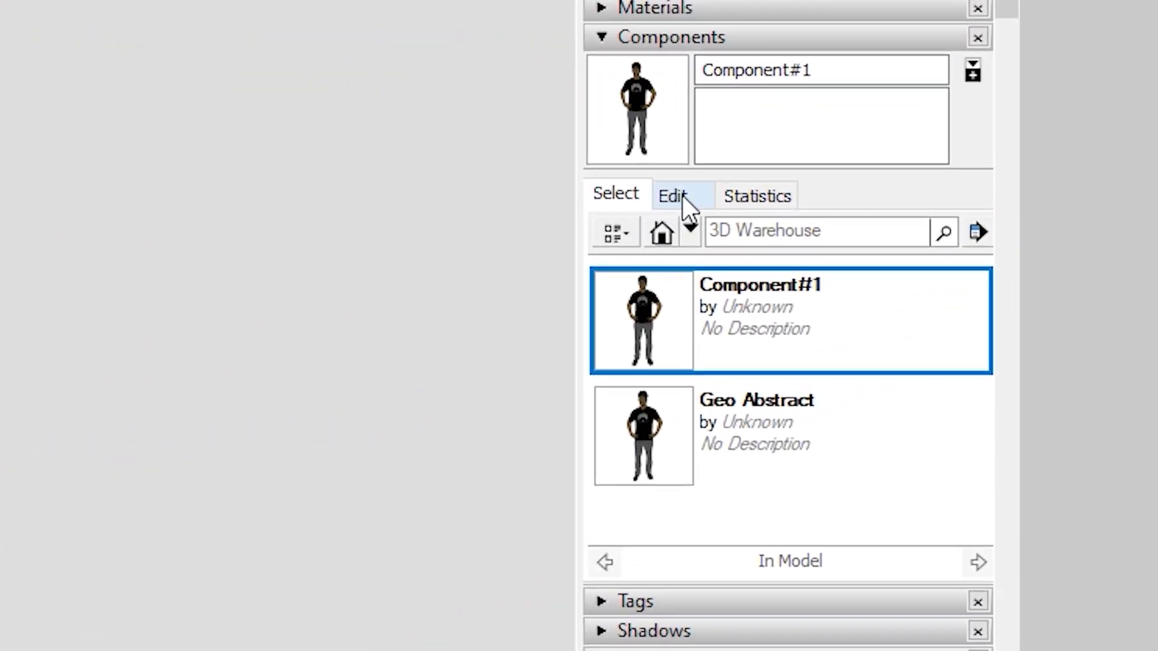
# Enable Always face camera in Component#1's Edit settings.
pyautogui.click(682, 205)
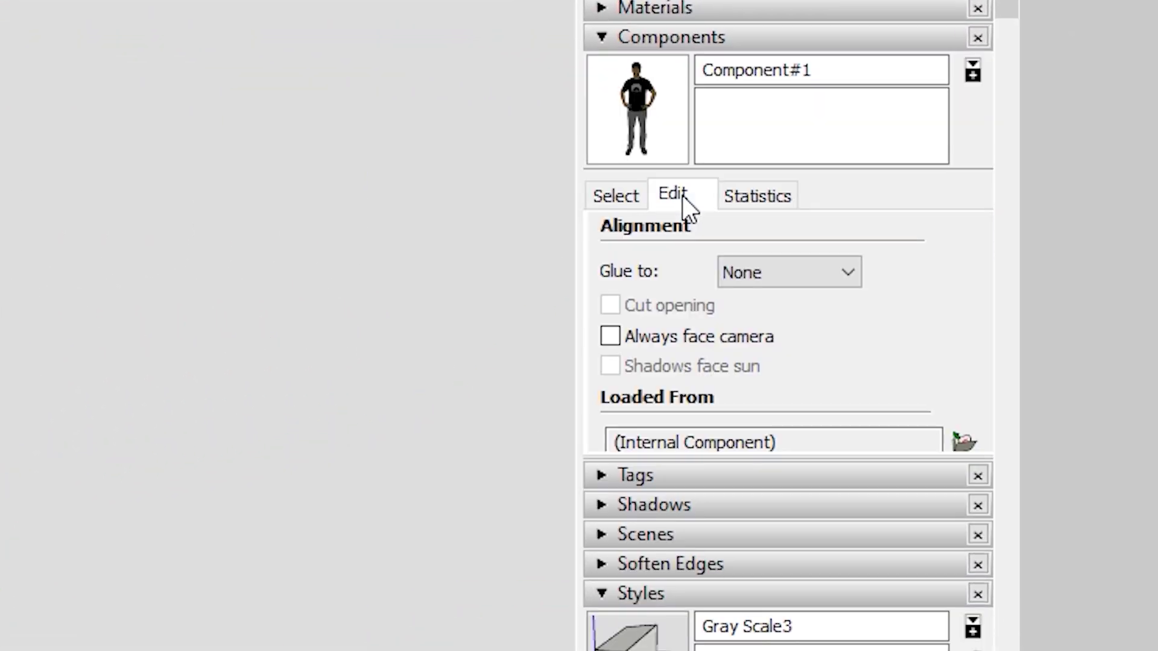
pyautogui.click(610, 336)
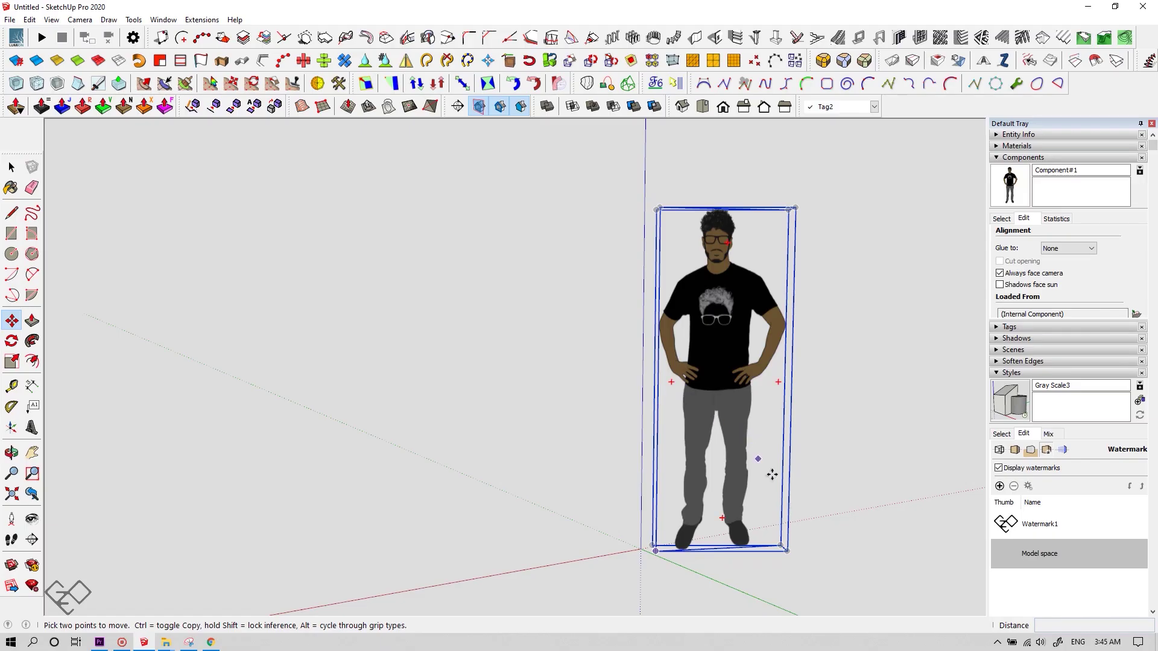
# Zoom in on the figure and begin Save As Template, moving to the template name.
pyautogui.moveTo(769, 473); pyautogui.dragTo(646, 460, button='middle')
pyautogui.click(9, 19)
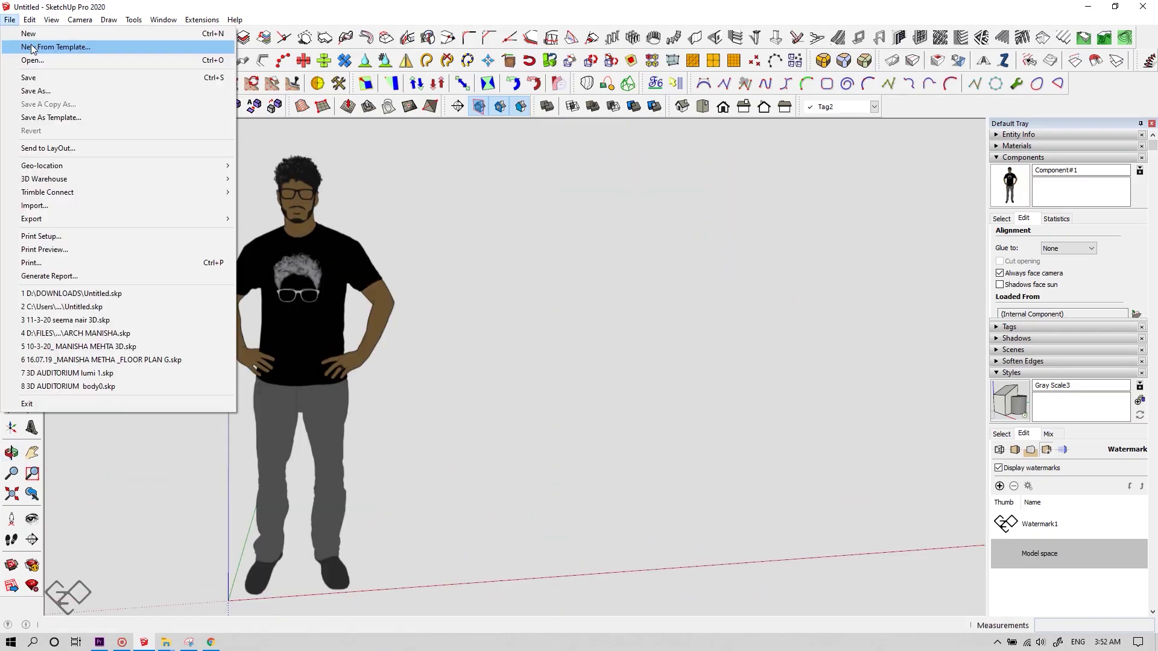
pyautogui.click(41, 117)
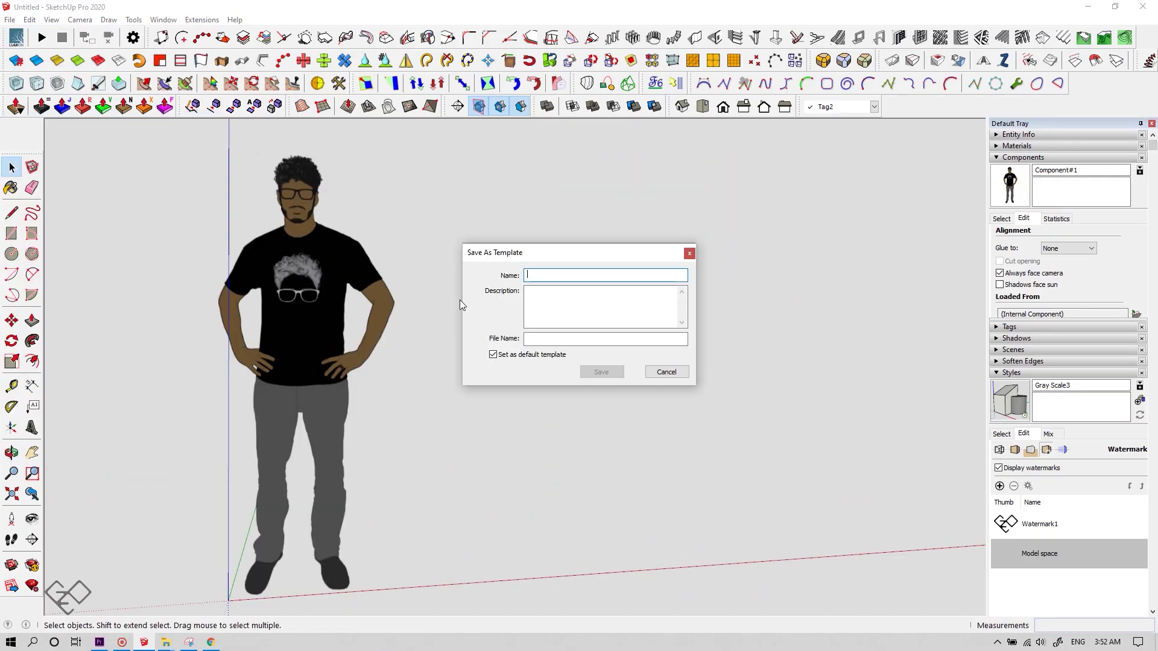
pyautogui.write('Custom styke')
pyautogui.press('Tab')
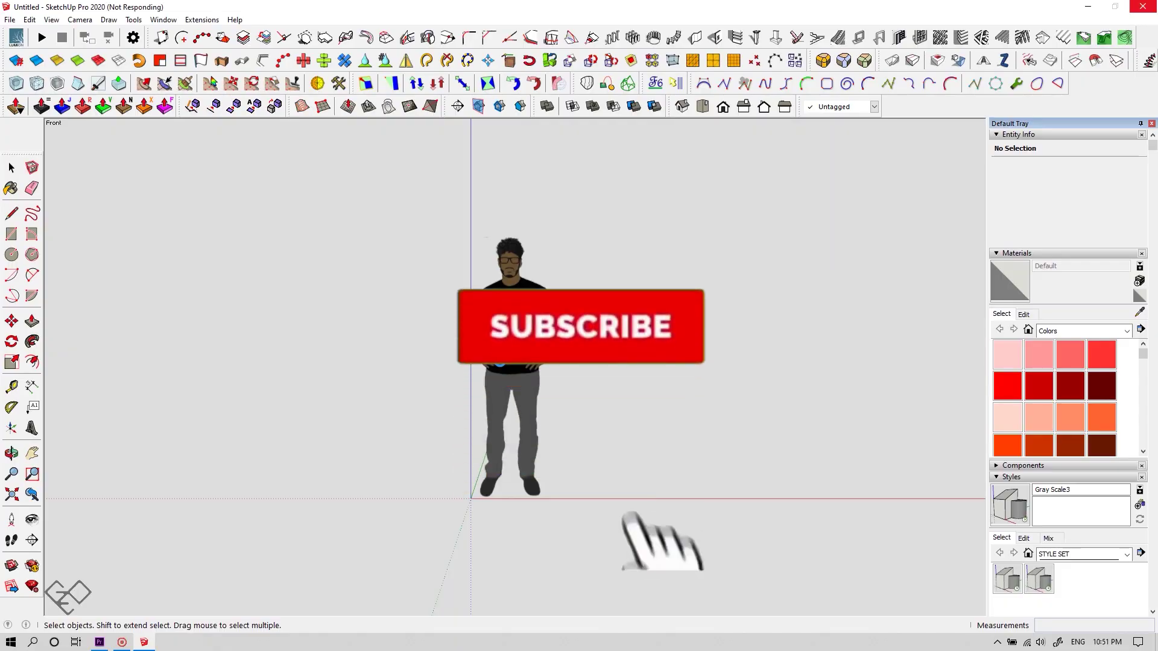
pyautogui.scroll(1, 500, 367)
pyautogui.scroll(-2, 501, 368)
pyautogui.moveTo(500, 367); pyautogui.dragTo(311, 393, button='middle')
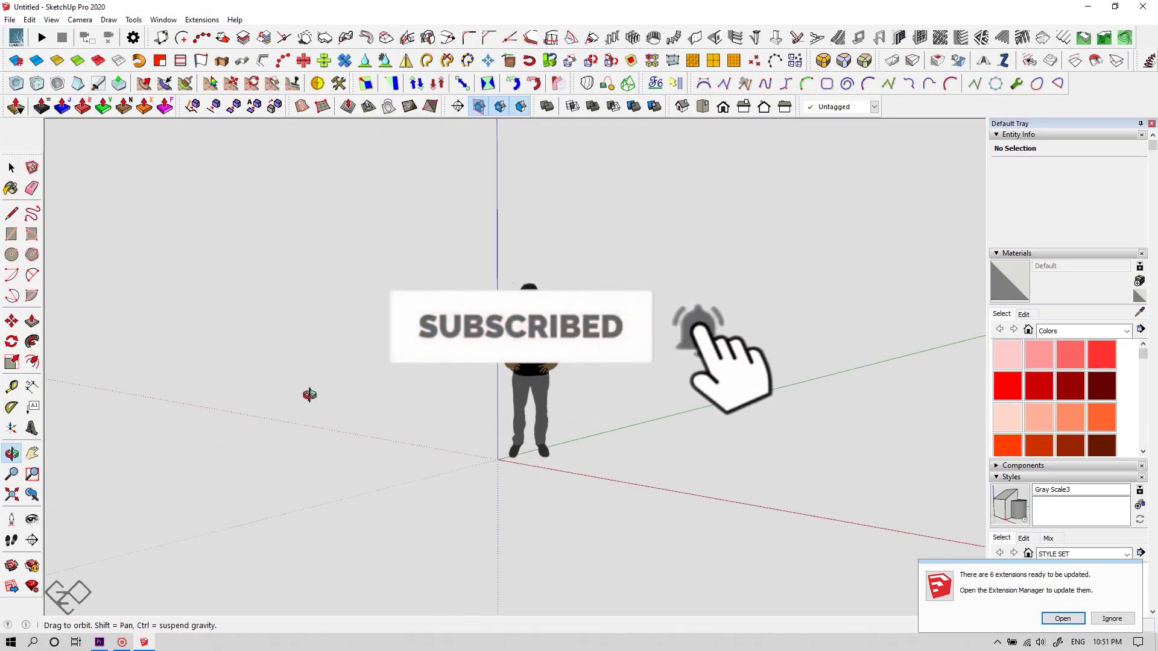
pyautogui.click(1111, 618)
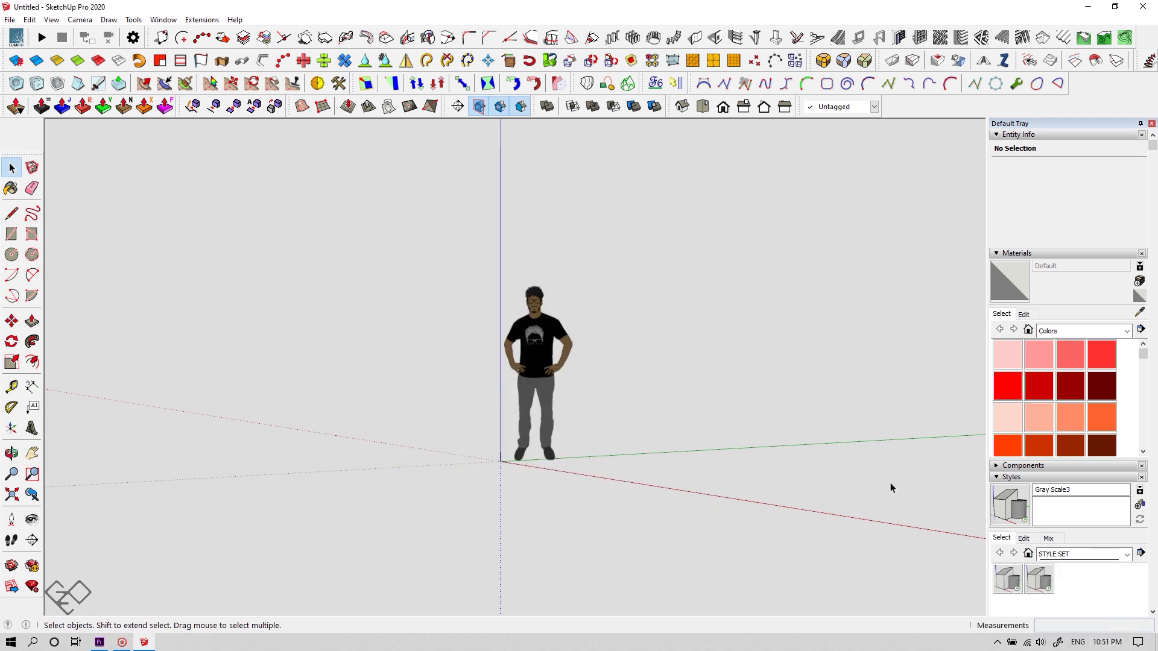
pyautogui.scroll(2, 602, 310)
pyautogui.scroll(1, 602, 310)
pyautogui.scroll(-1, 486, 403)
pyautogui.moveTo(486, 403)
pyautogui.mouseDown(button='middle')
pyautogui.moveTo(774, 371)
pyautogui.moveTo(467, 392)
pyautogui.mouseUp(button='middle')
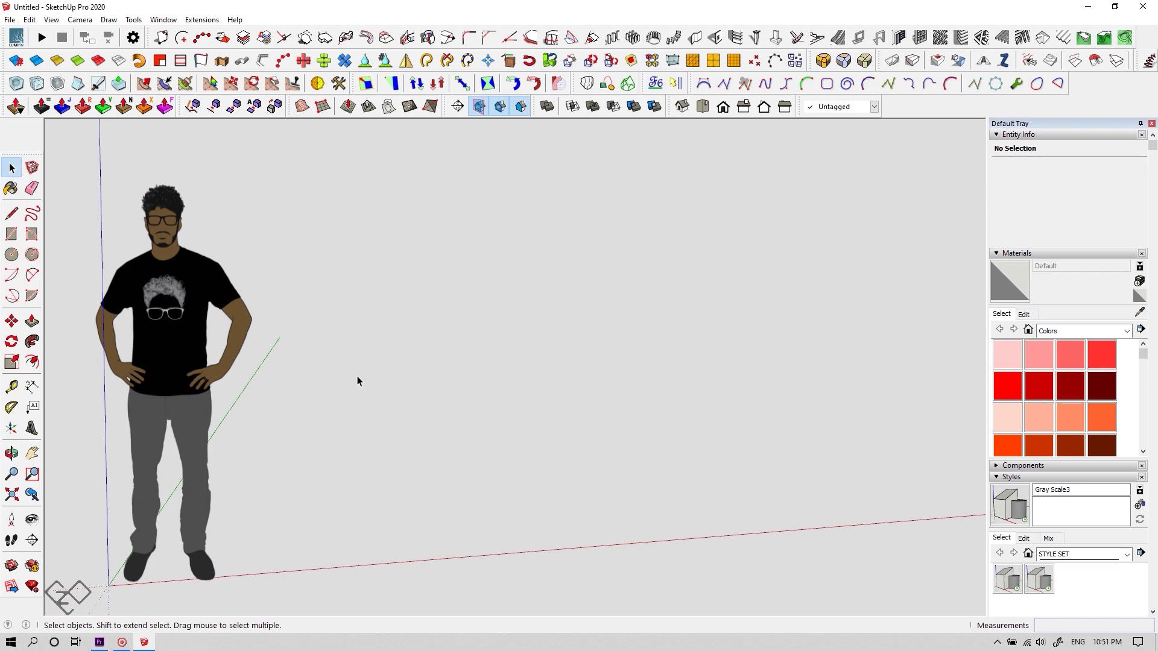